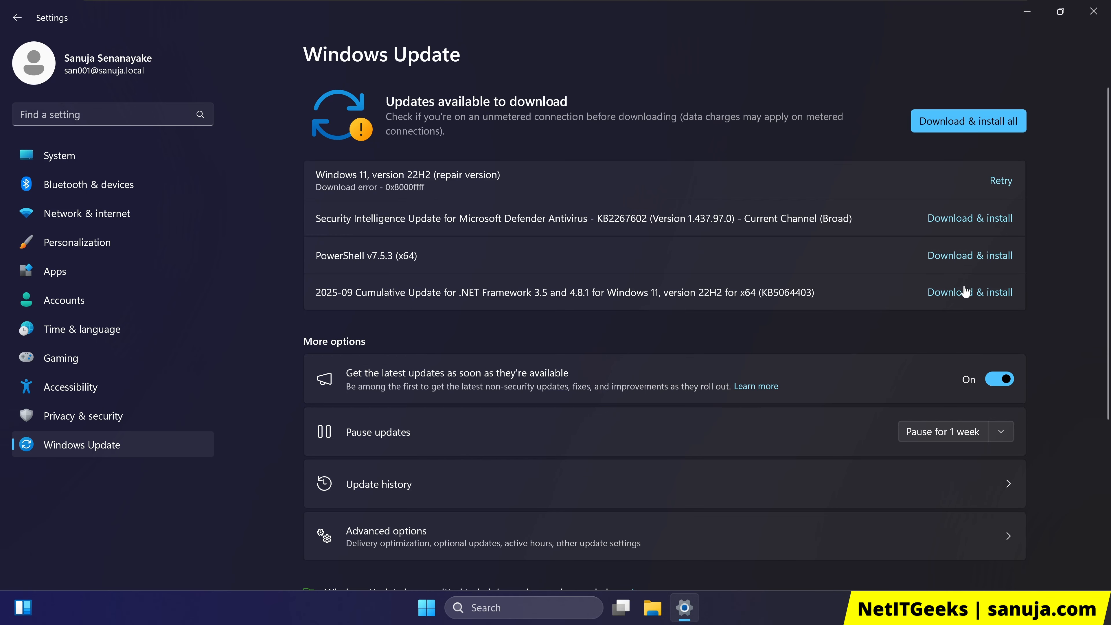
Download and install the Defender Security Intelligence update KB2267602, and check the available durations for pausing updates.
click(970, 218)
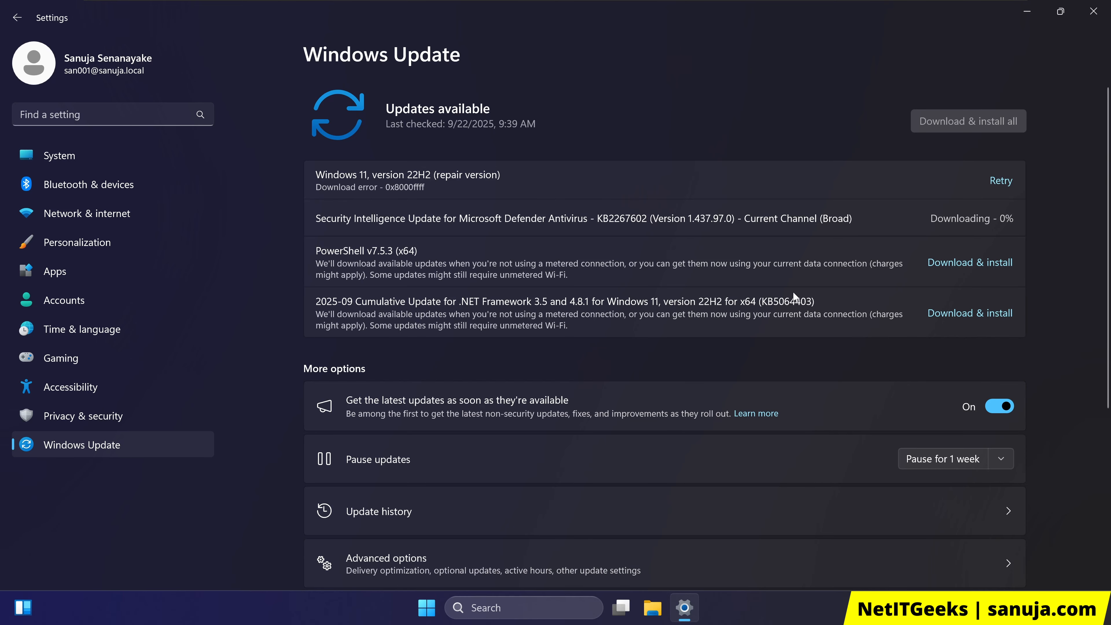
scroll(804, 283, down, 2)
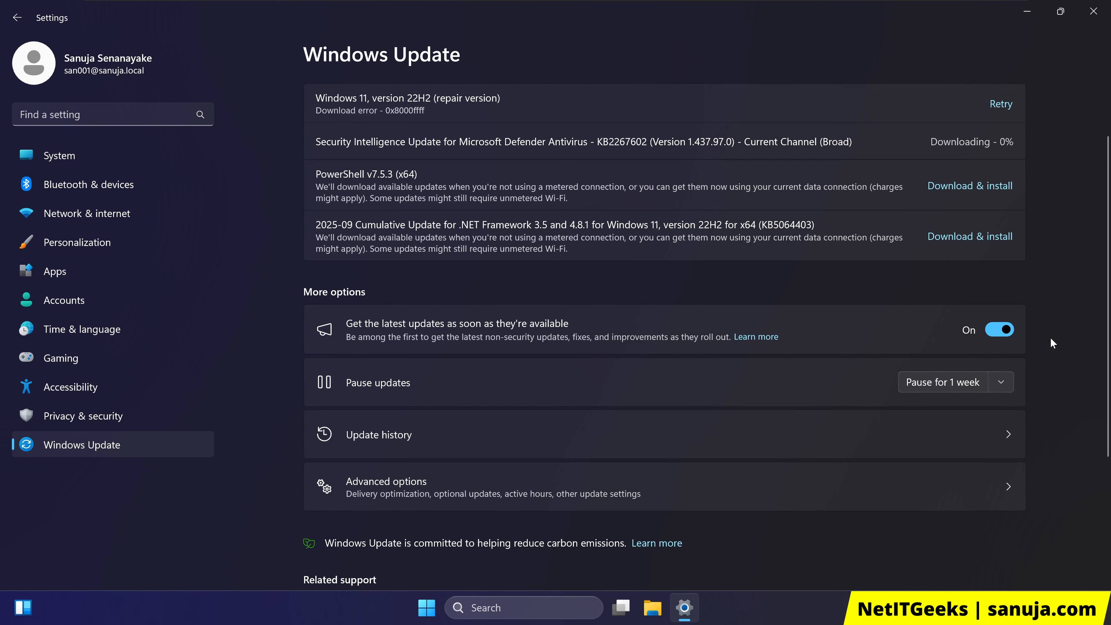
scroll(656, 450, down, 4)
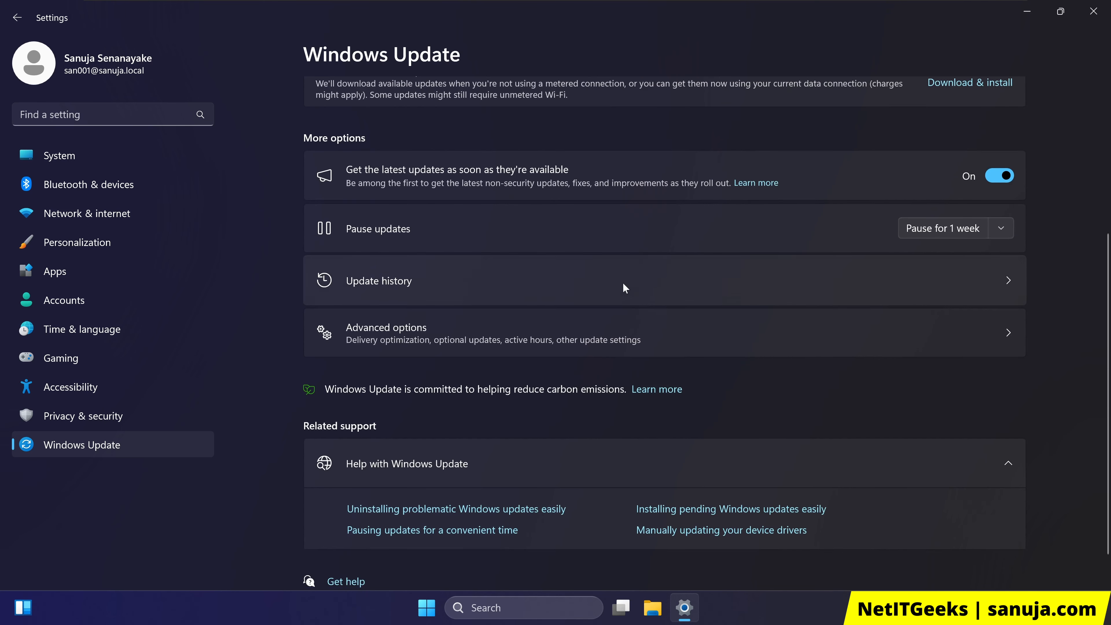
click(1007, 227)
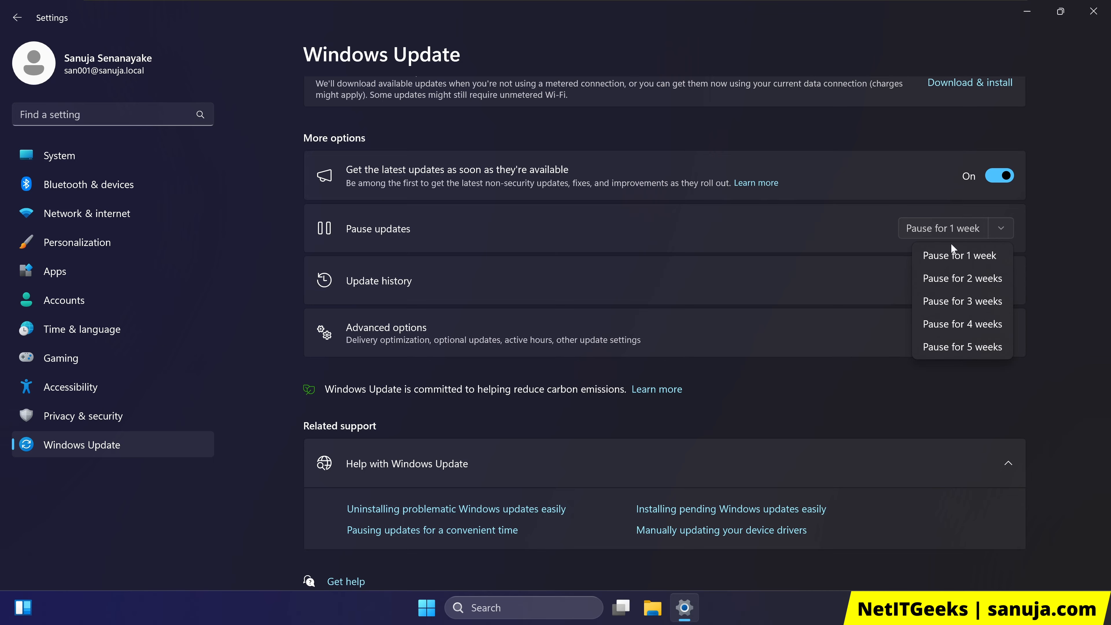
click(1044, 241)
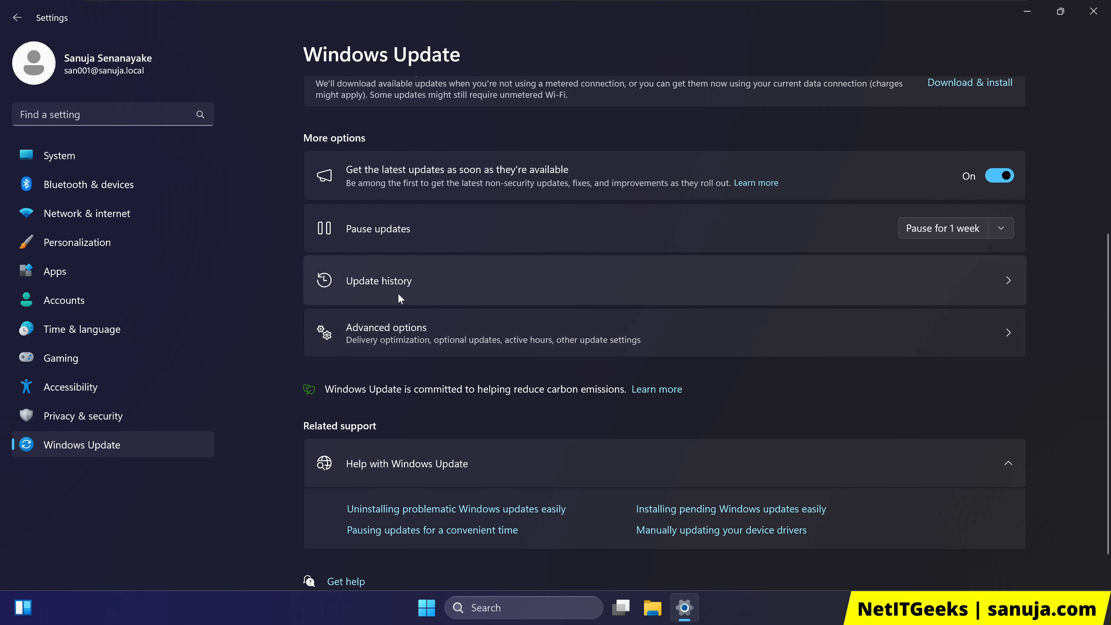
Look through the update history and open its related page for uninstalling updates.
click(921, 280)
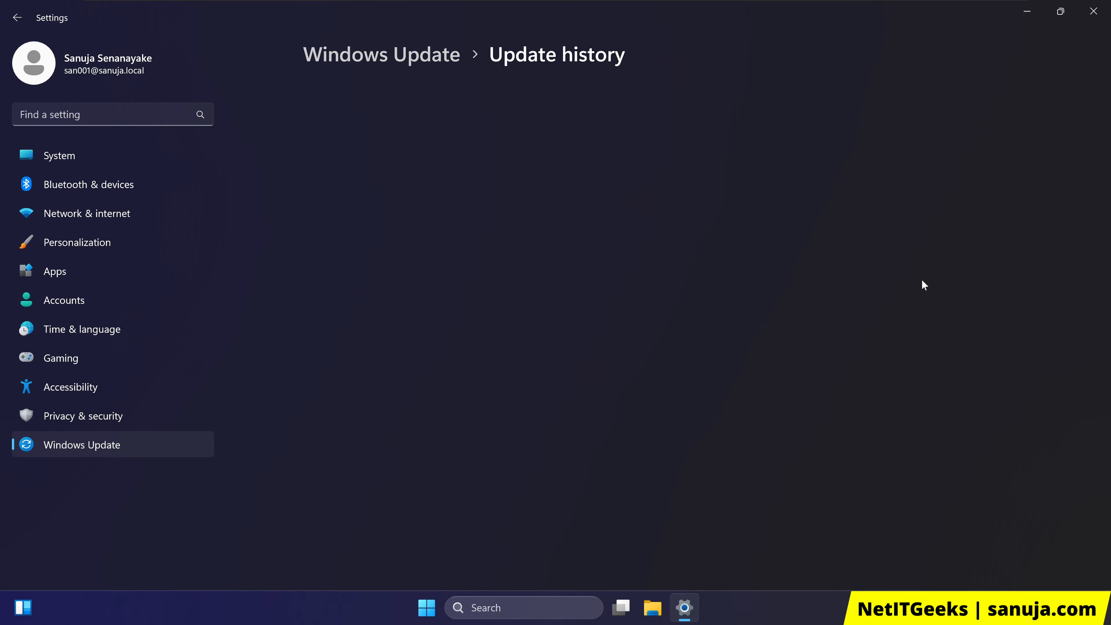
scroll(922, 285, down, 1)
scroll(456, 427, down, 20)
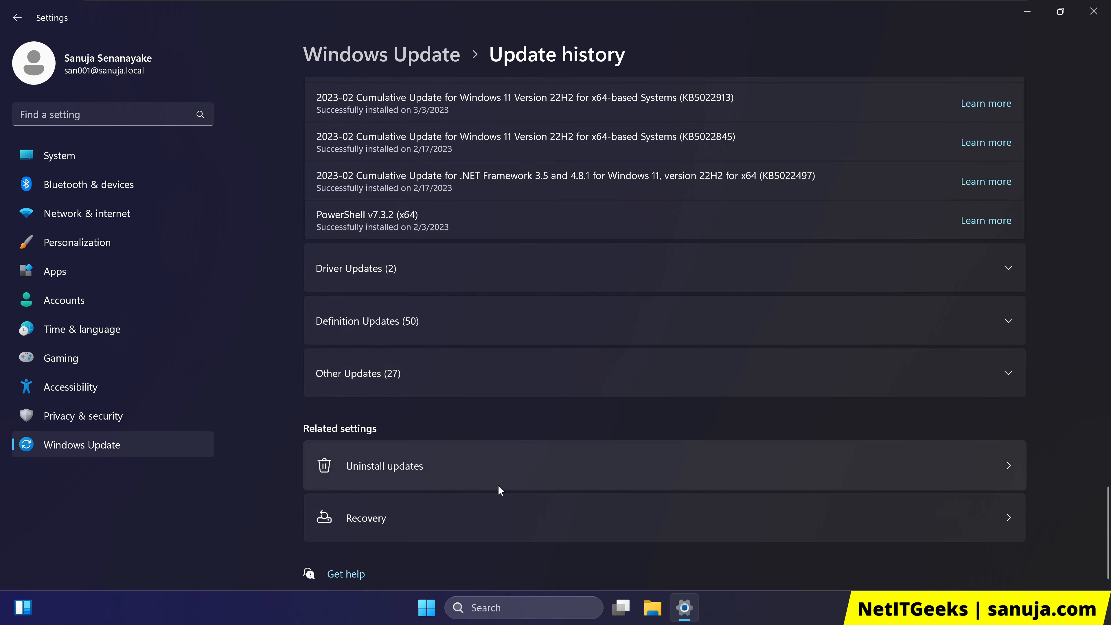
click(970, 458)
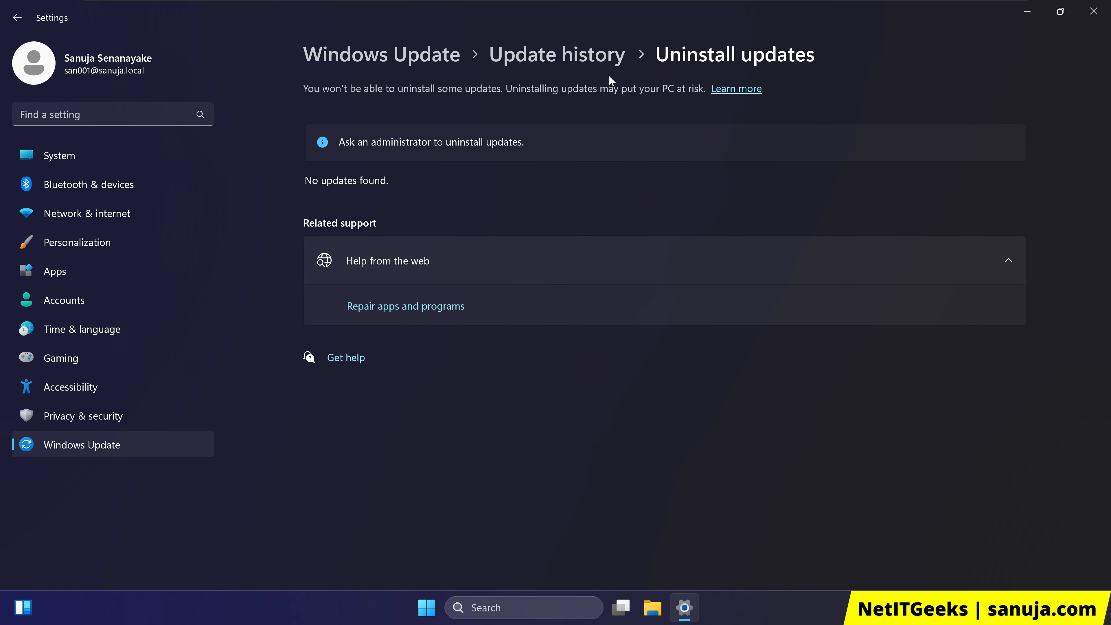
Return to the update history and highlight the KB number of the 2025-08 cumulative update for Windows 11 22H2.
click(577, 59)
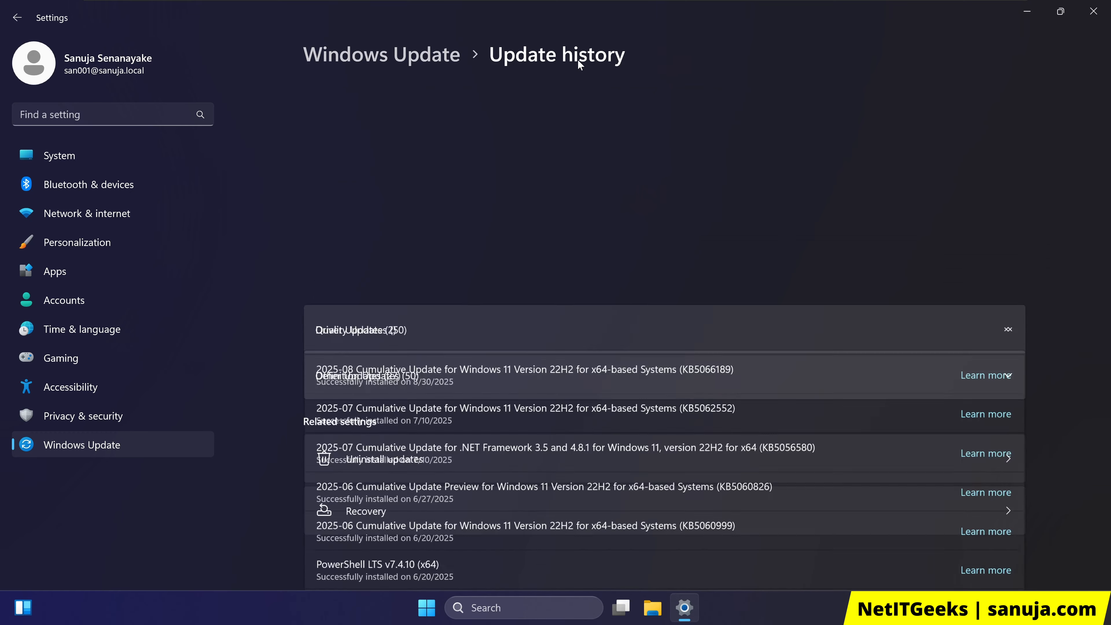
scroll(739, 489, down, 2)
scroll(740, 489, down, 20)
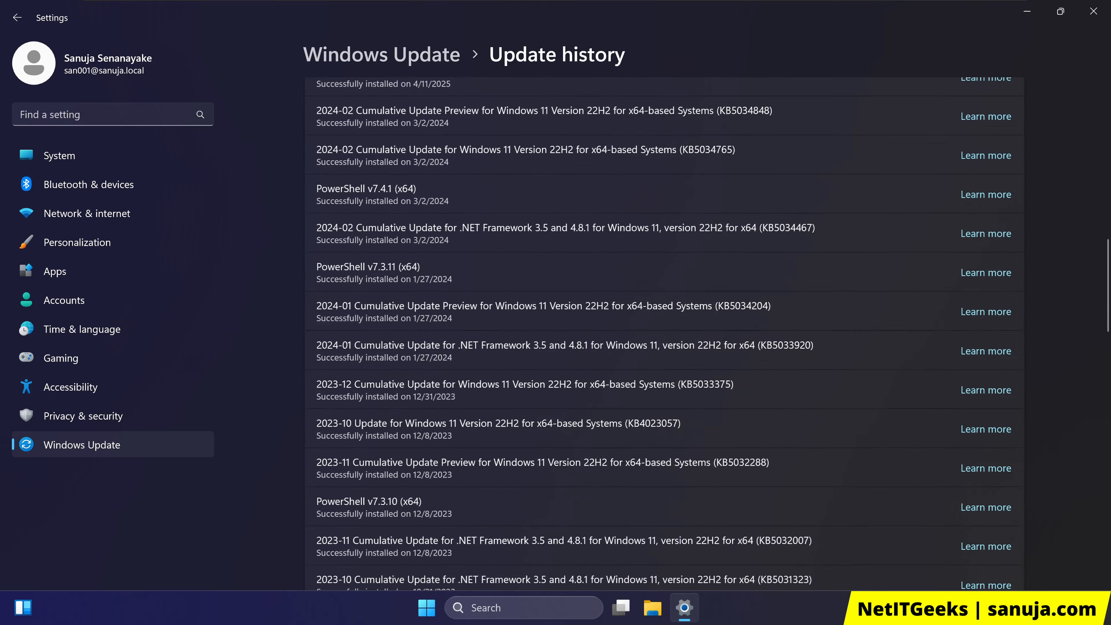
scroll(651, 255, down, 15)
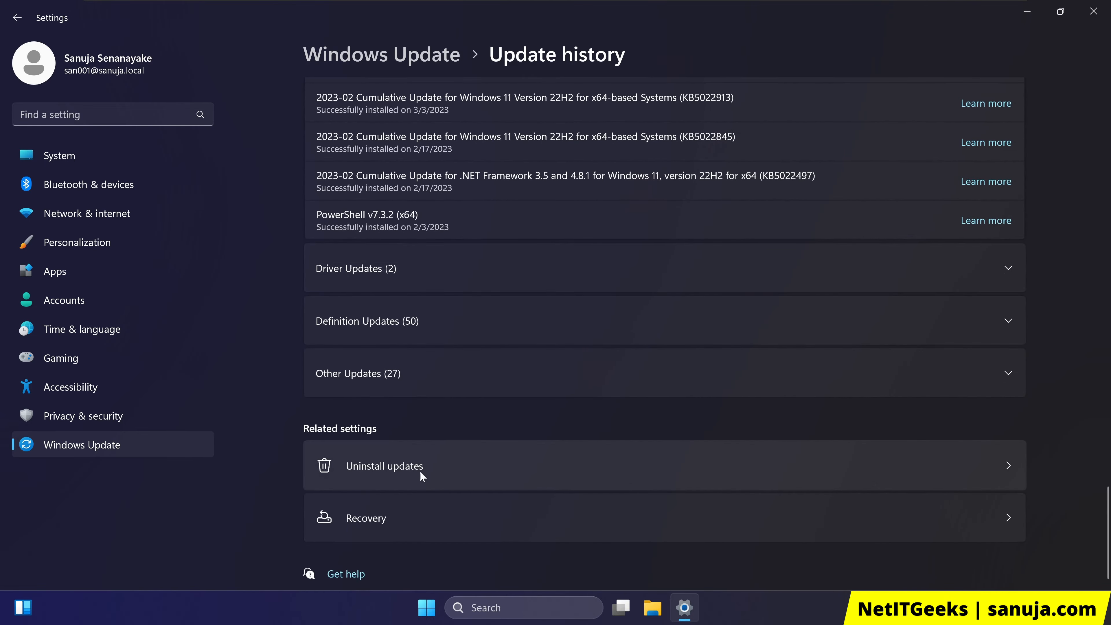
scroll(434, 435, up, 20)
drag(683, 395, 734, 396)
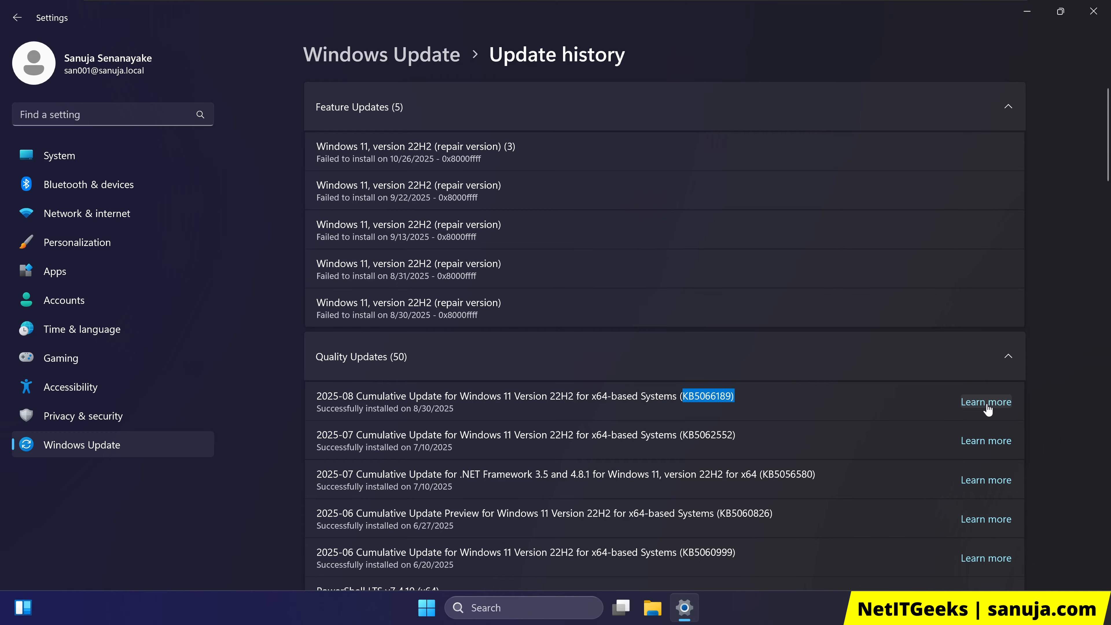
Read the Microsoft support article for KB5066189 in the browser, including how to get the update, and close it.
click(987, 405)
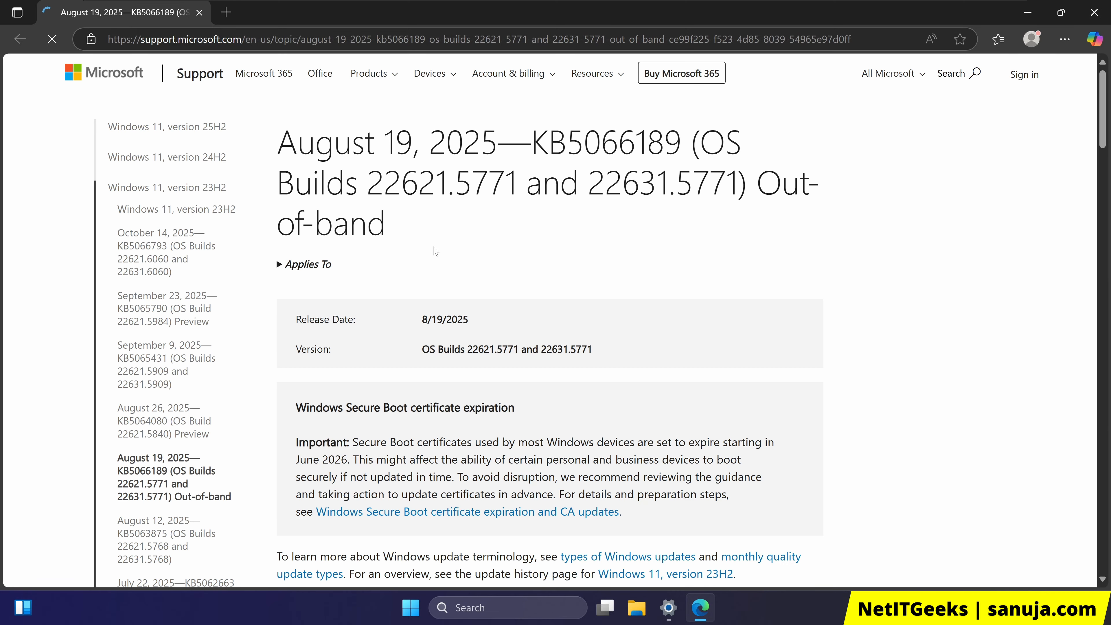
drag(297, 143, 742, 573)
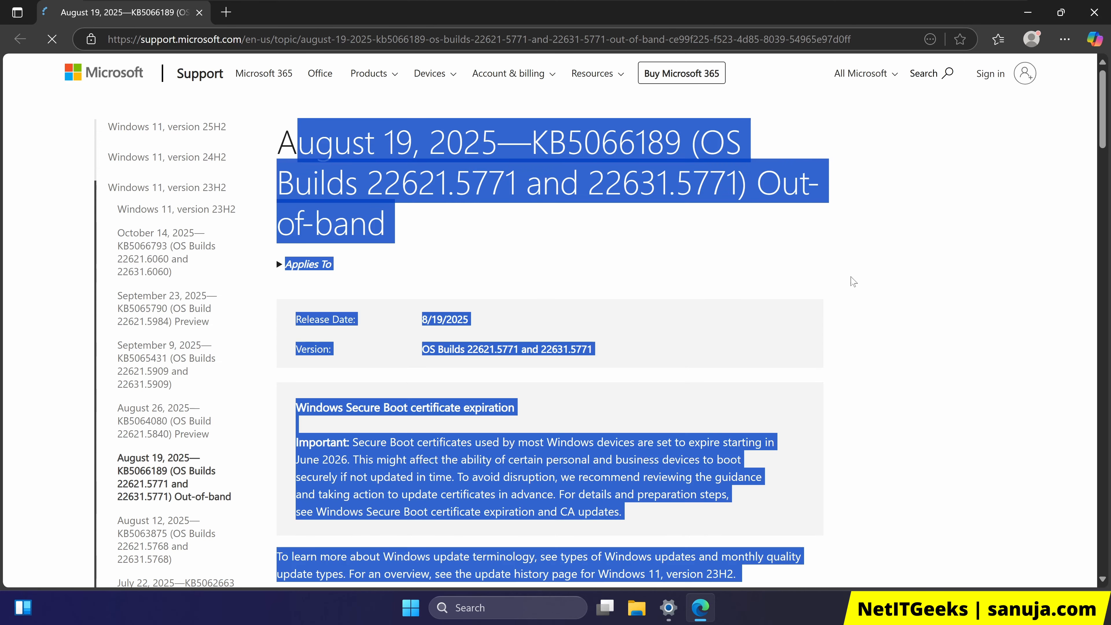
scroll(565, 442, down, 10)
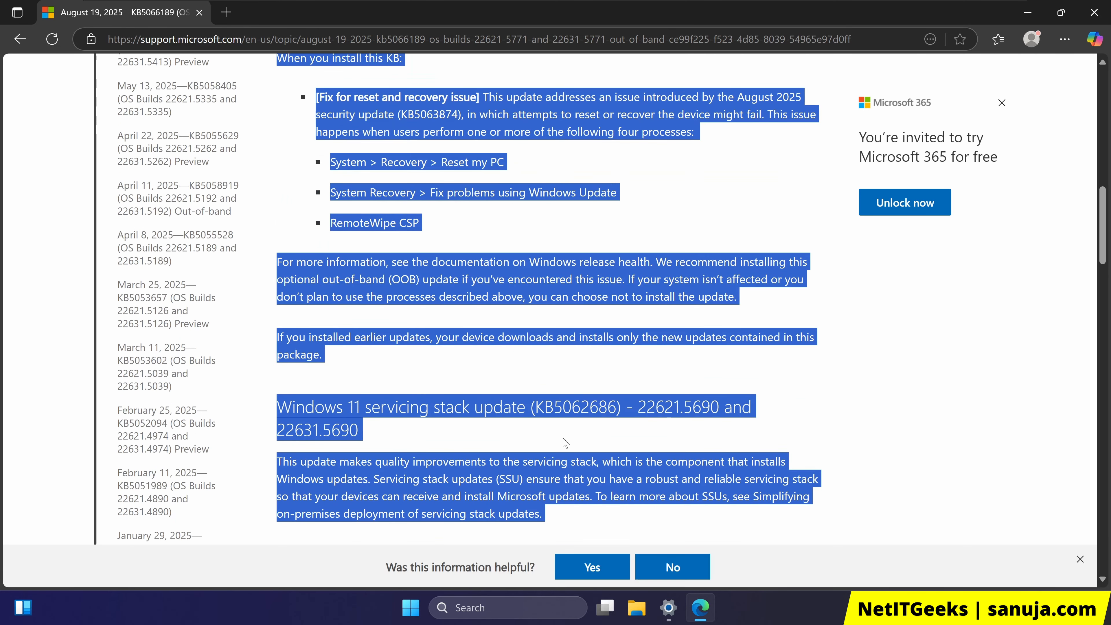
click(563, 439)
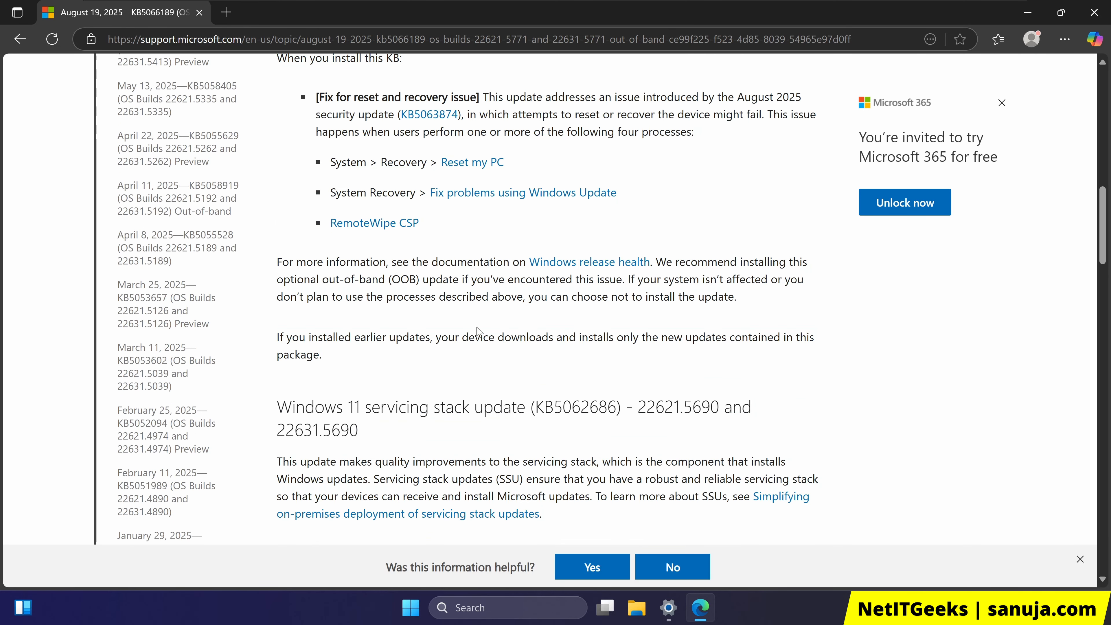
scroll(554, 440, down, 5)
scroll(554, 442, down, 5)
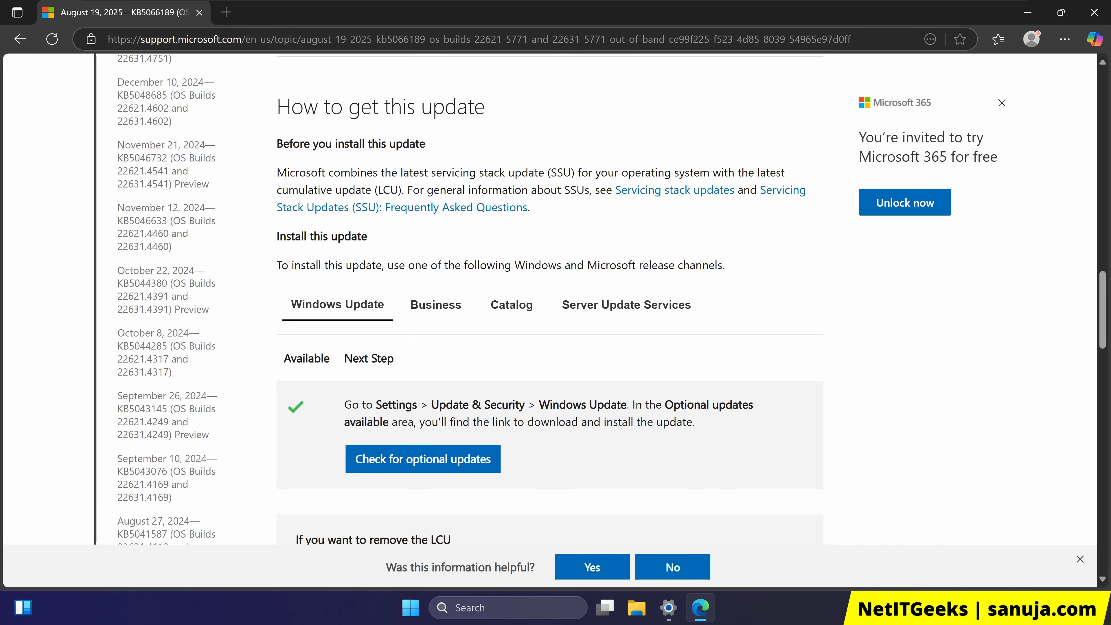
click(1095, 19)
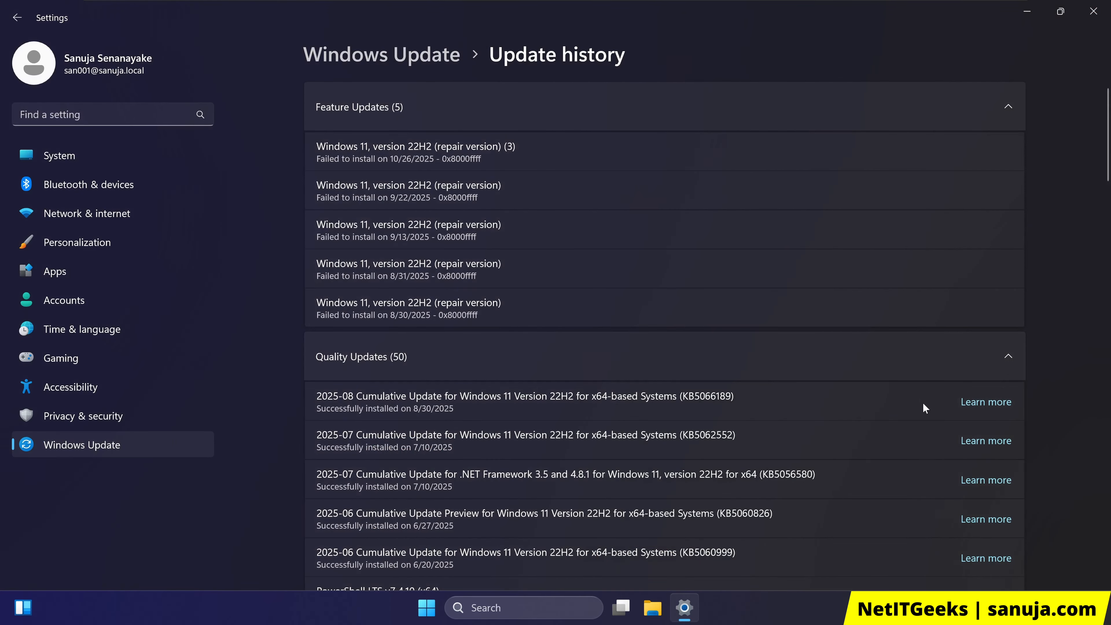
Turn off downloading updates over metered connections in Windows Update's advanced options.
click(389, 57)
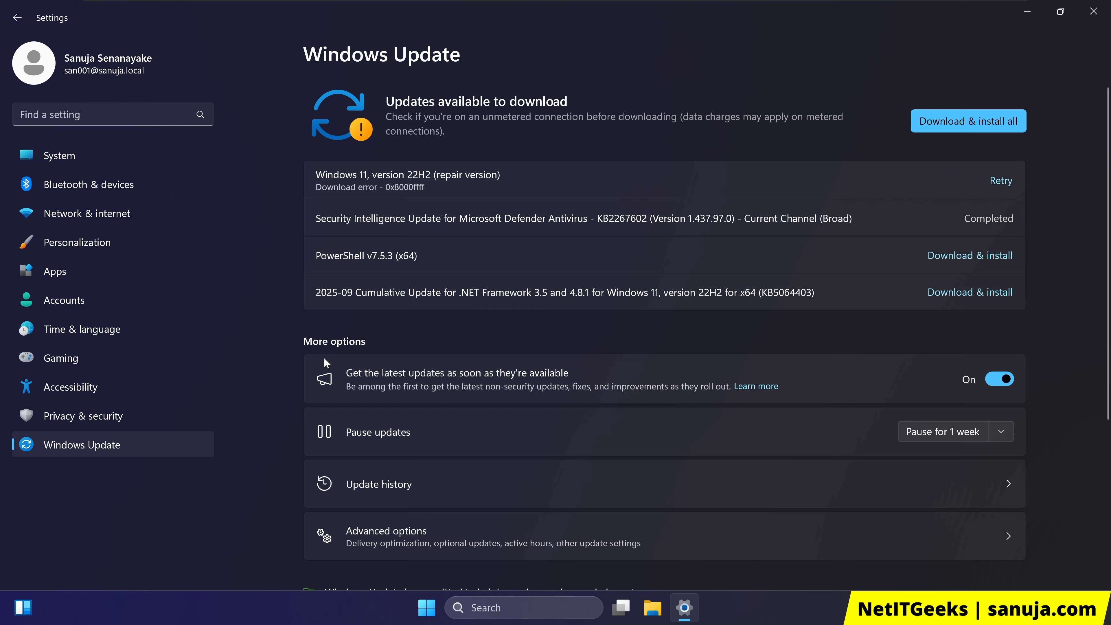
scroll(456, 446, down, 2)
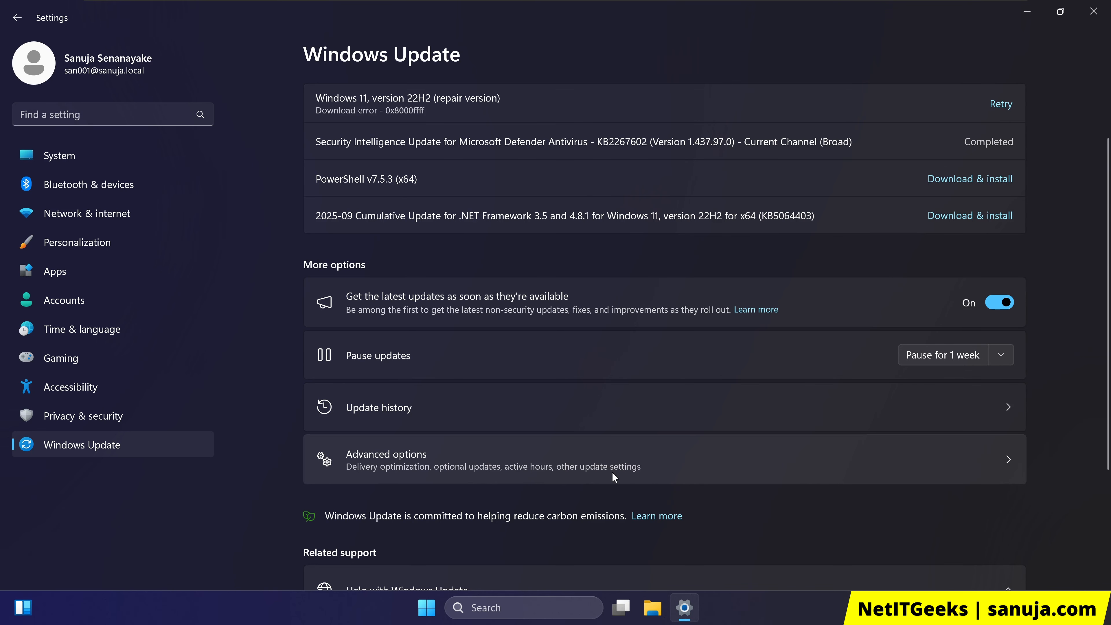
scroll(612, 472, down, 2)
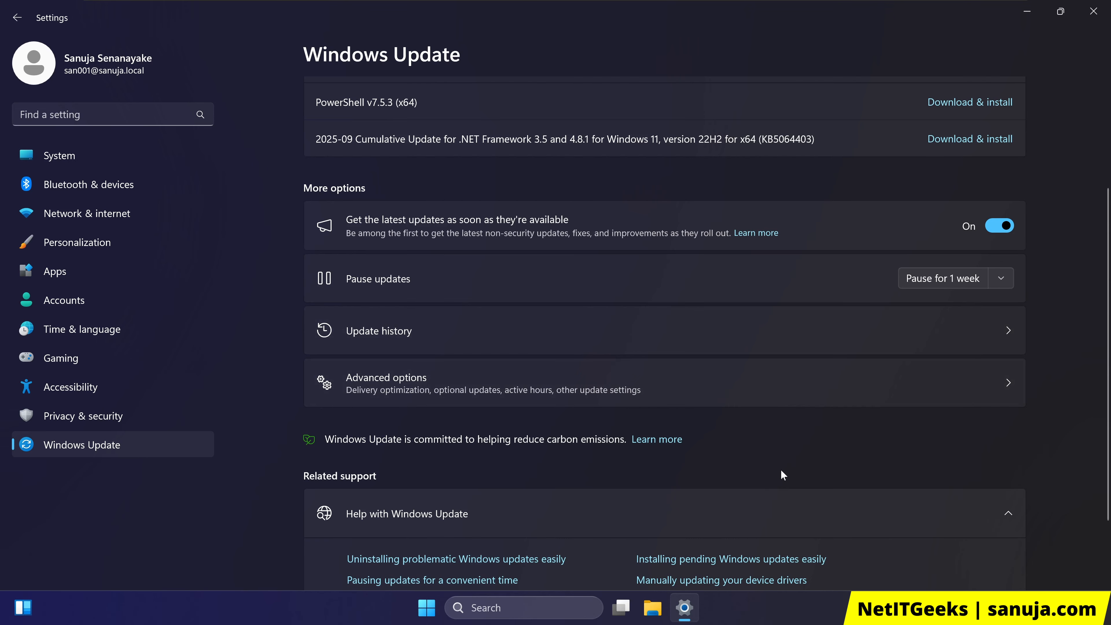
scroll(431, 396, up, 3)
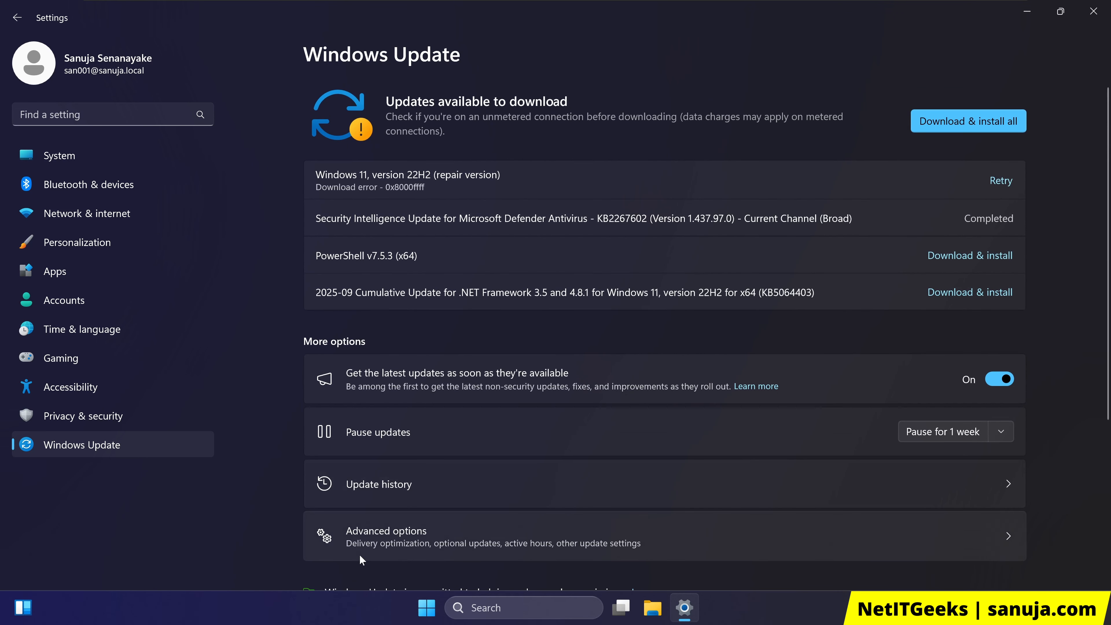
click(956, 545)
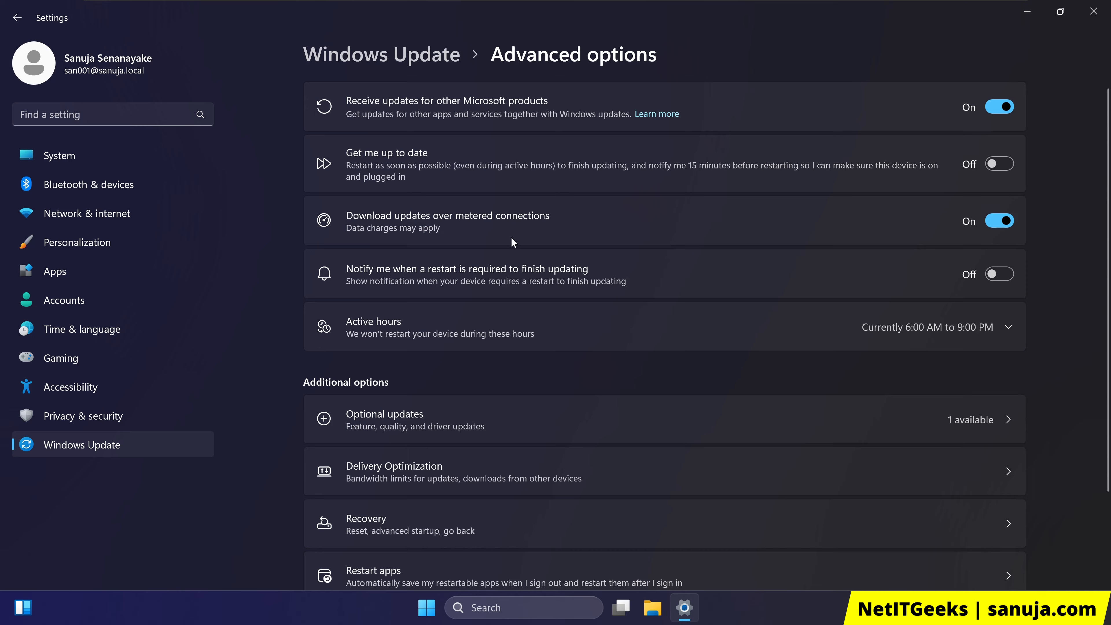
click(999, 221)
Expand the active hours setting, check its Manually and Automatically adjustment choices, and collapse it.
click(982, 340)
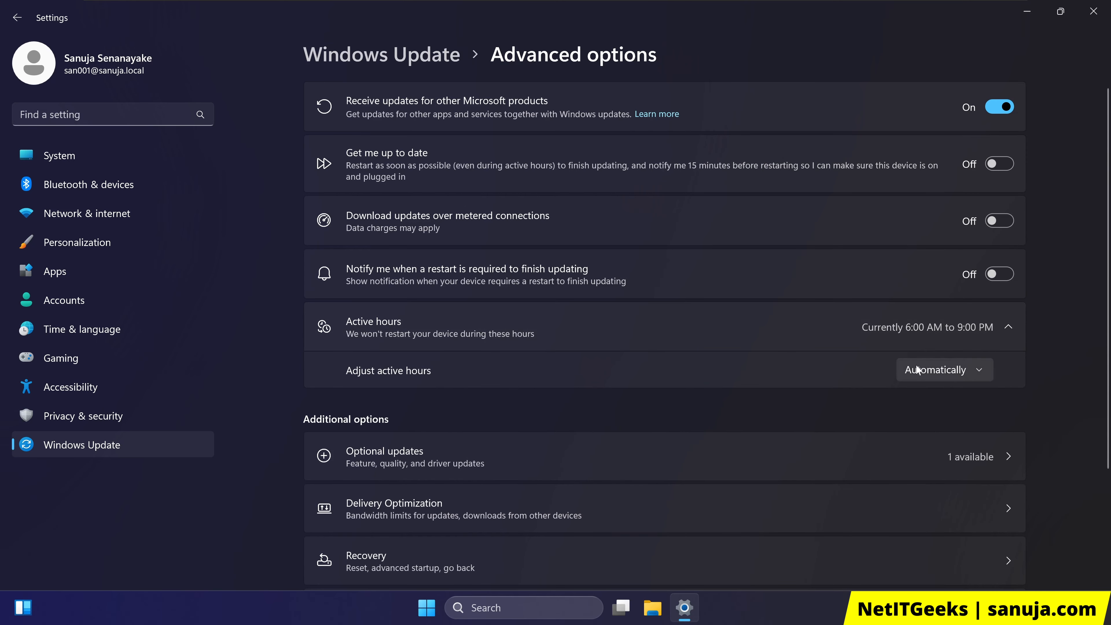
click(913, 378)
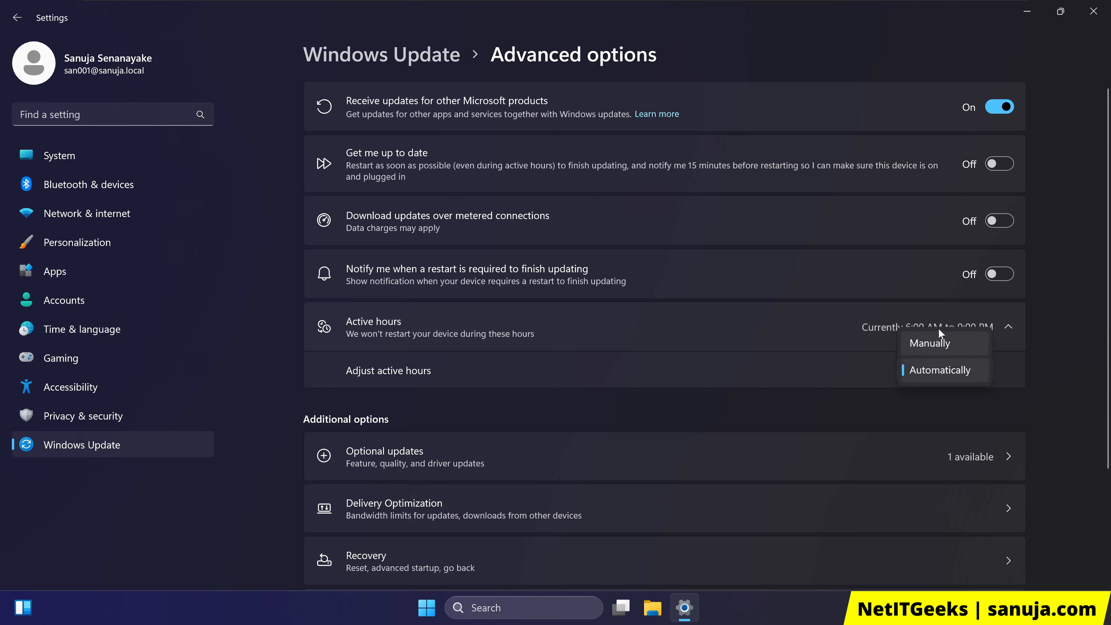
click(939, 369)
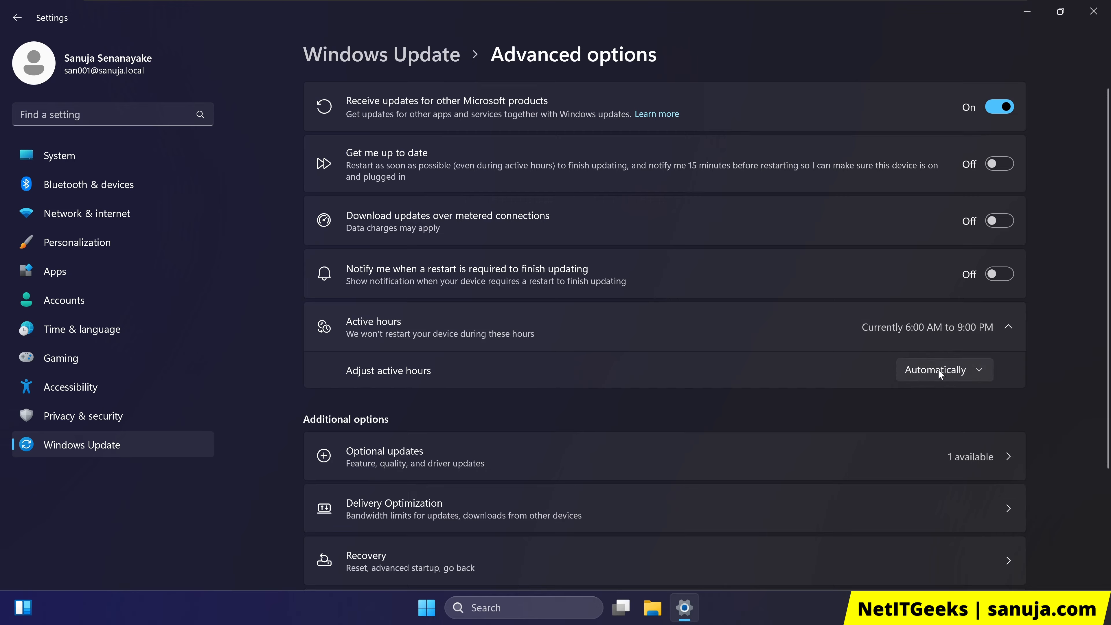
click(938, 369)
click(940, 343)
click(958, 333)
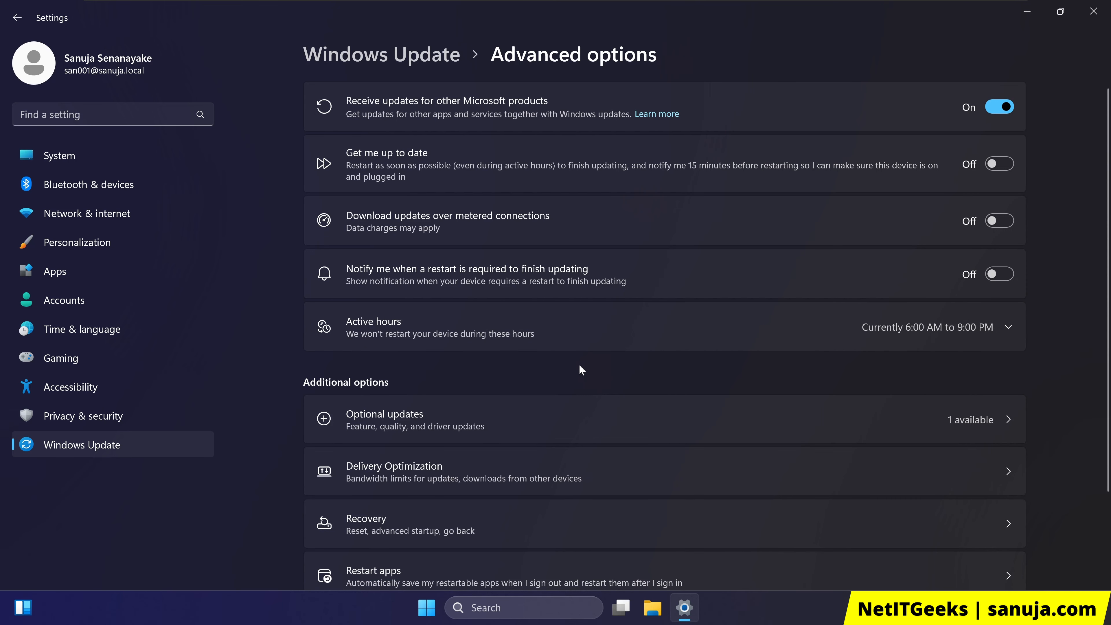
Select the optional driver update Broadcom Inc. - Display - 9.17.9.4 and start its download and installation.
scroll(596, 374, down, 3)
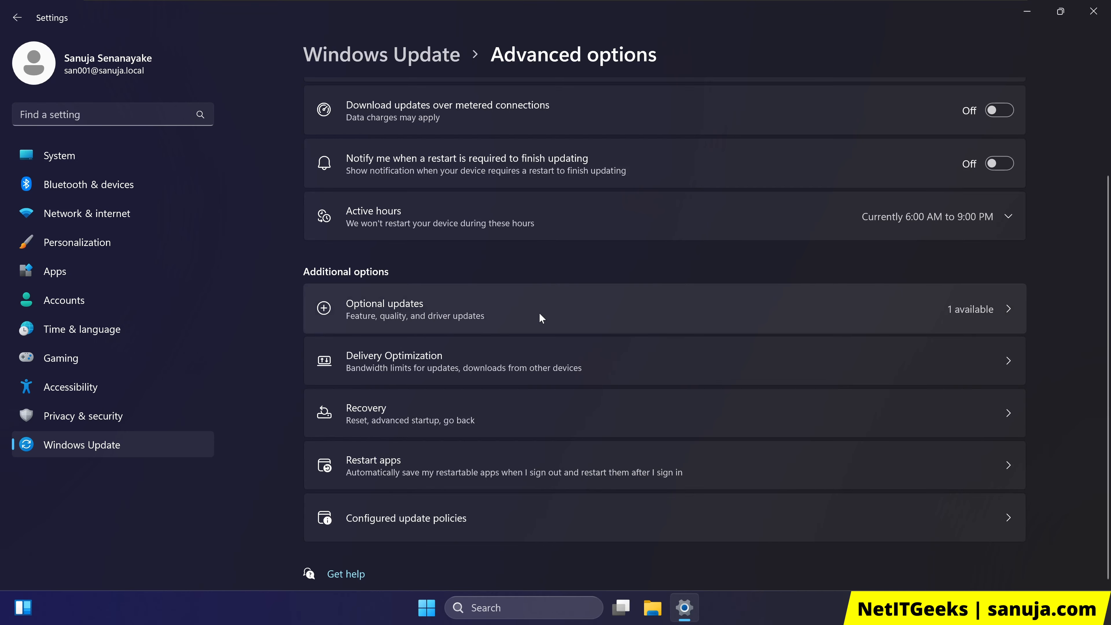
click(667, 316)
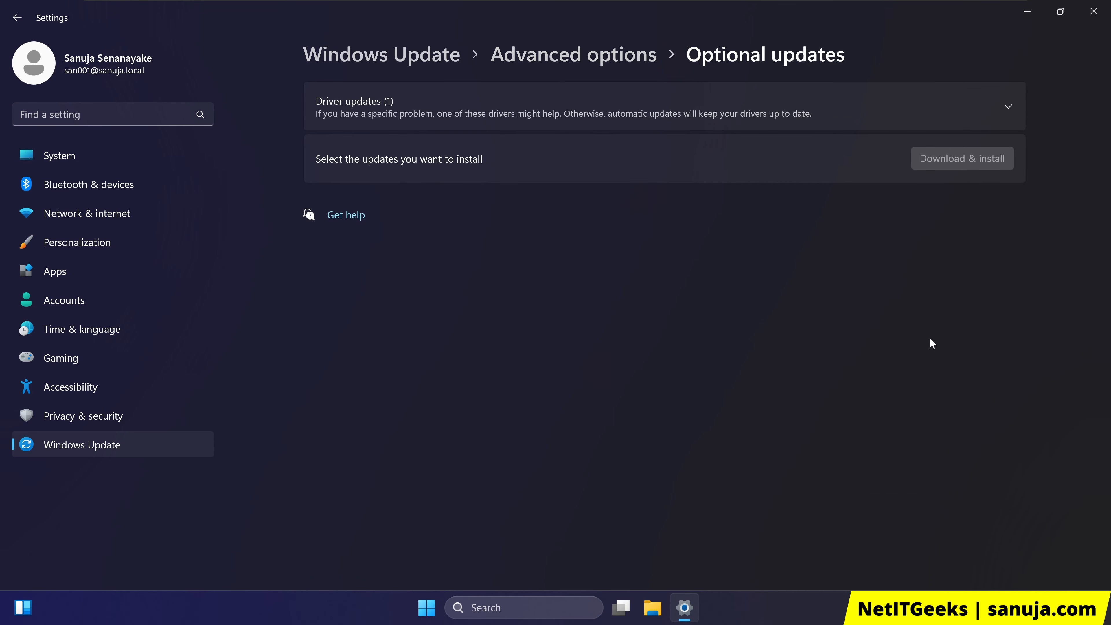
click(1008, 106)
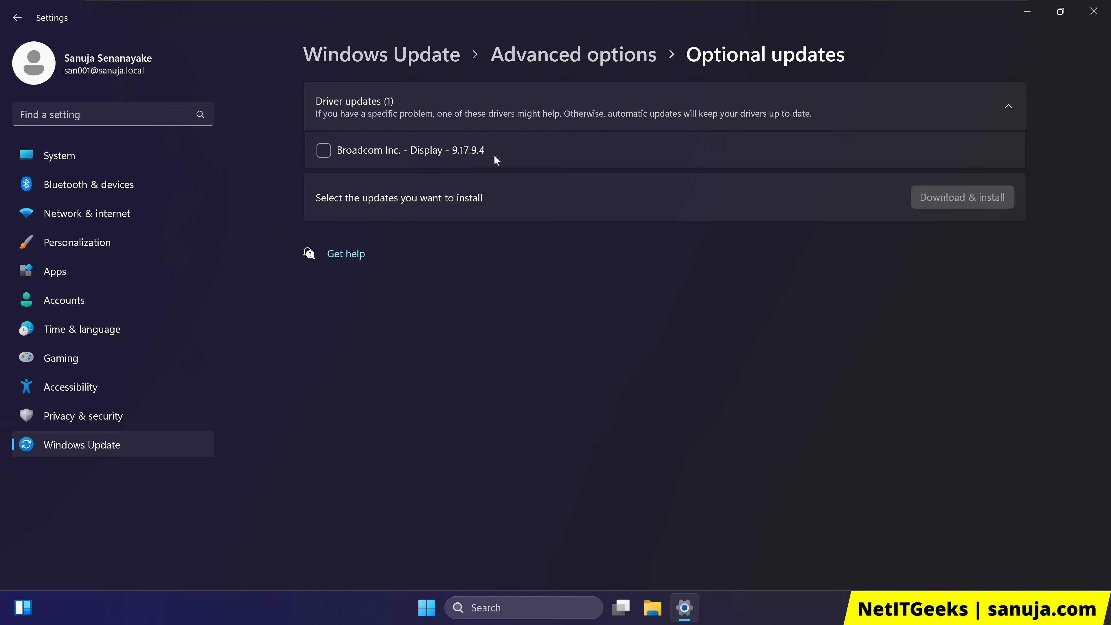
click(330, 153)
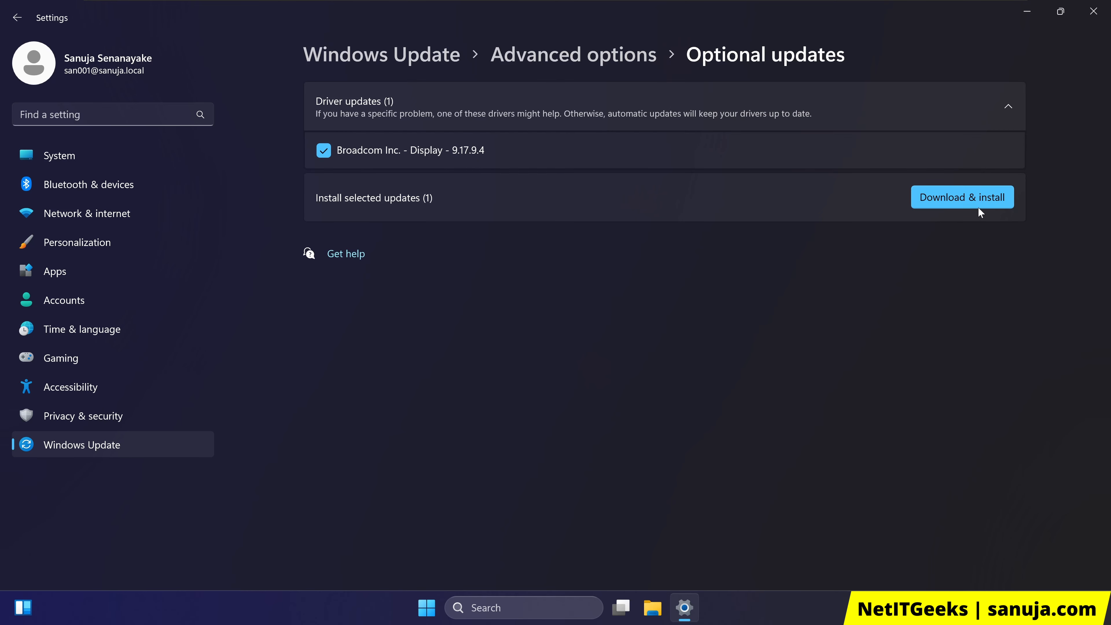
click(951, 203)
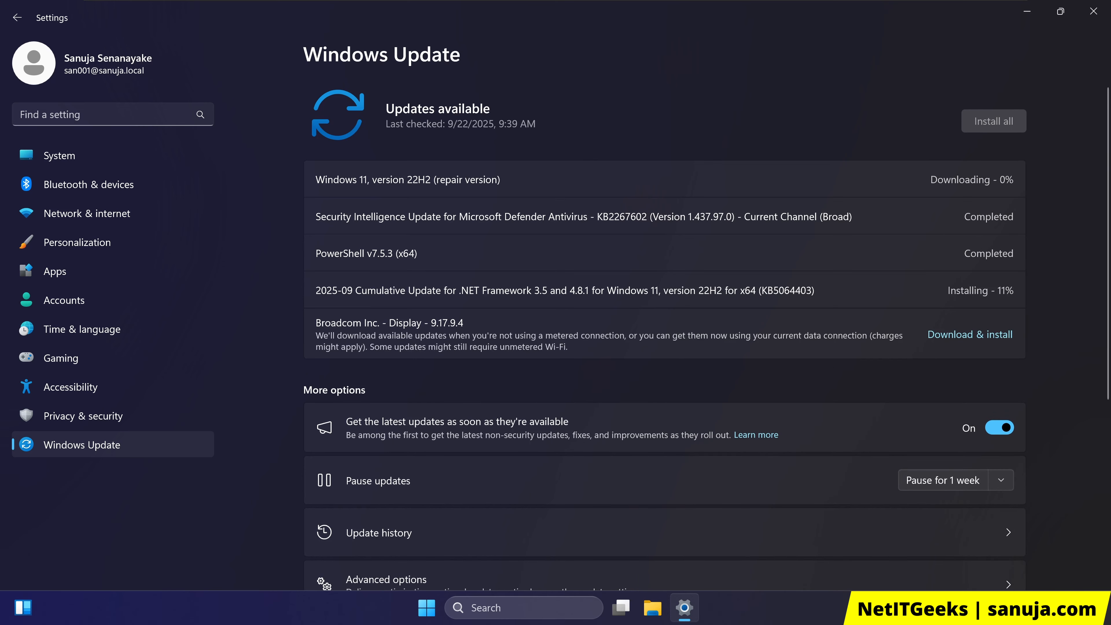
Check the Broadcom display driver's entry in the Windows Update list and the options below the list.
drag(316, 323, 463, 323)
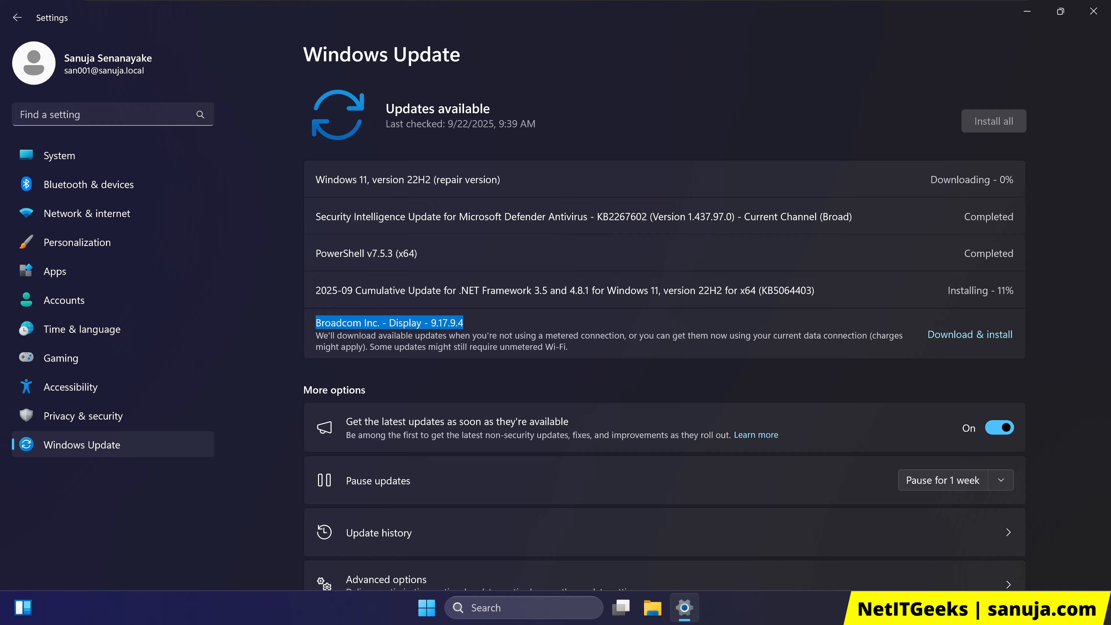
click(464, 323)
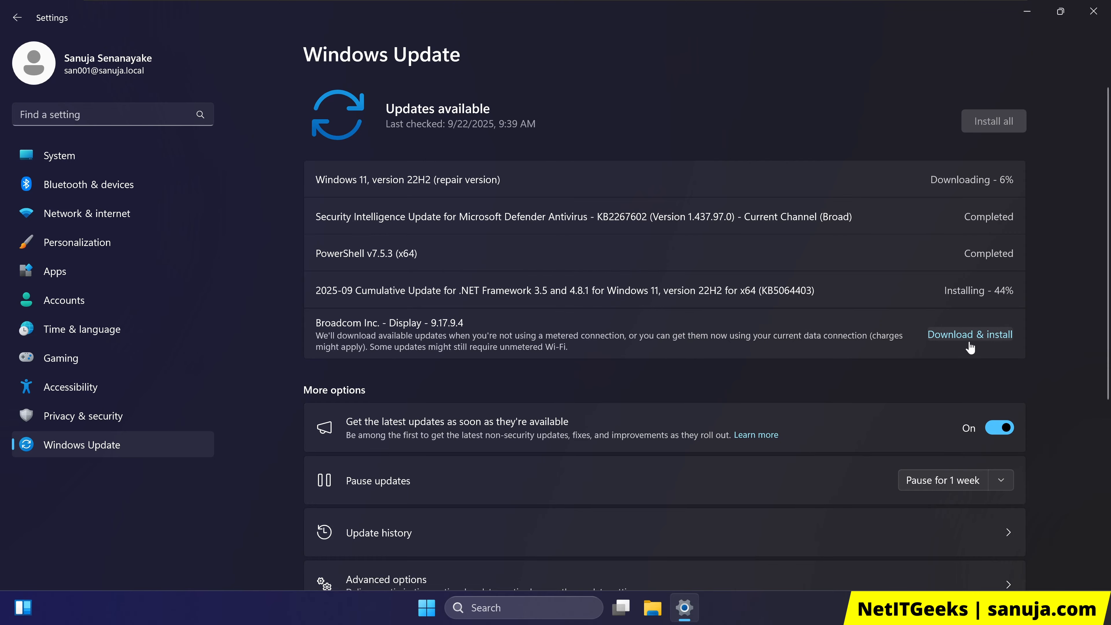
scroll(736, 369, down, 5)
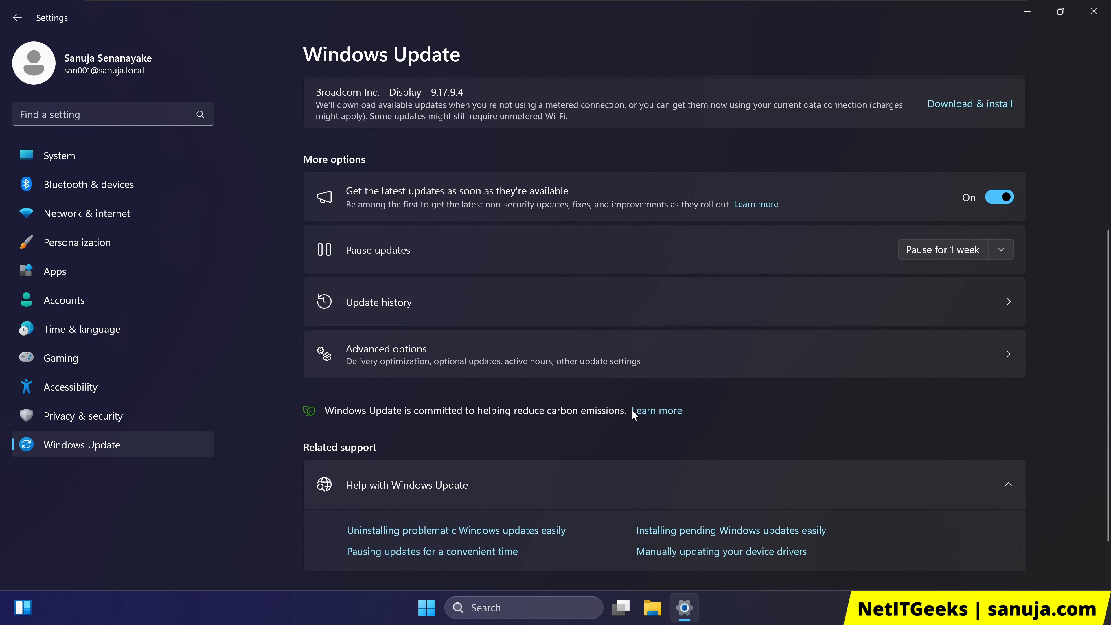
Check the optional updates page within Windows Update's advanced options and return to the advanced options.
scroll(634, 416, up, 4)
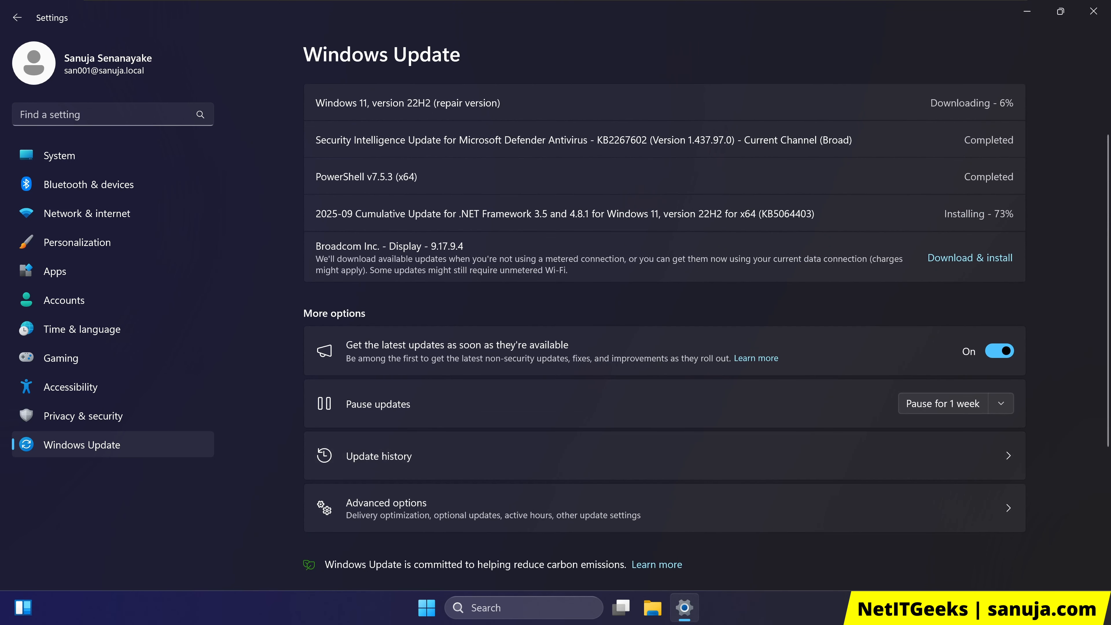
click(480, 518)
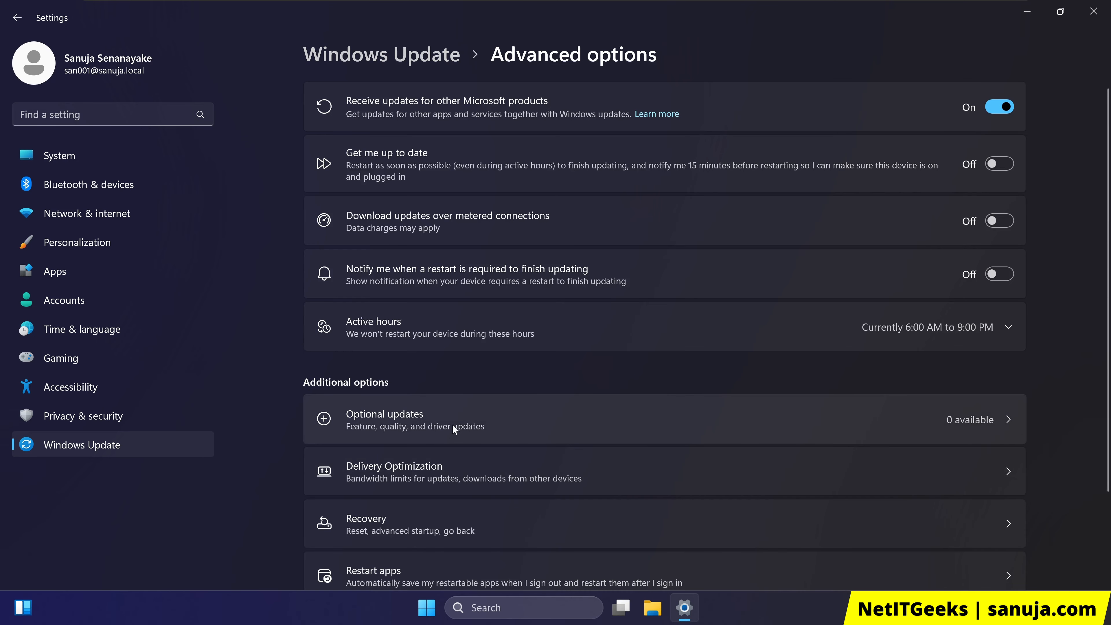
click(416, 423)
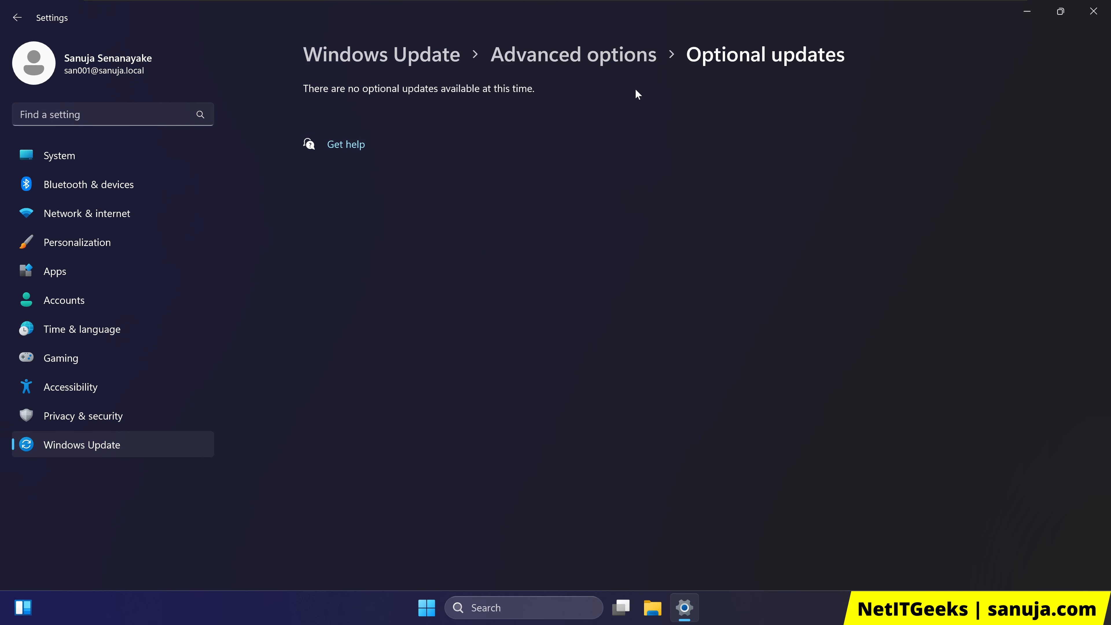
click(608, 55)
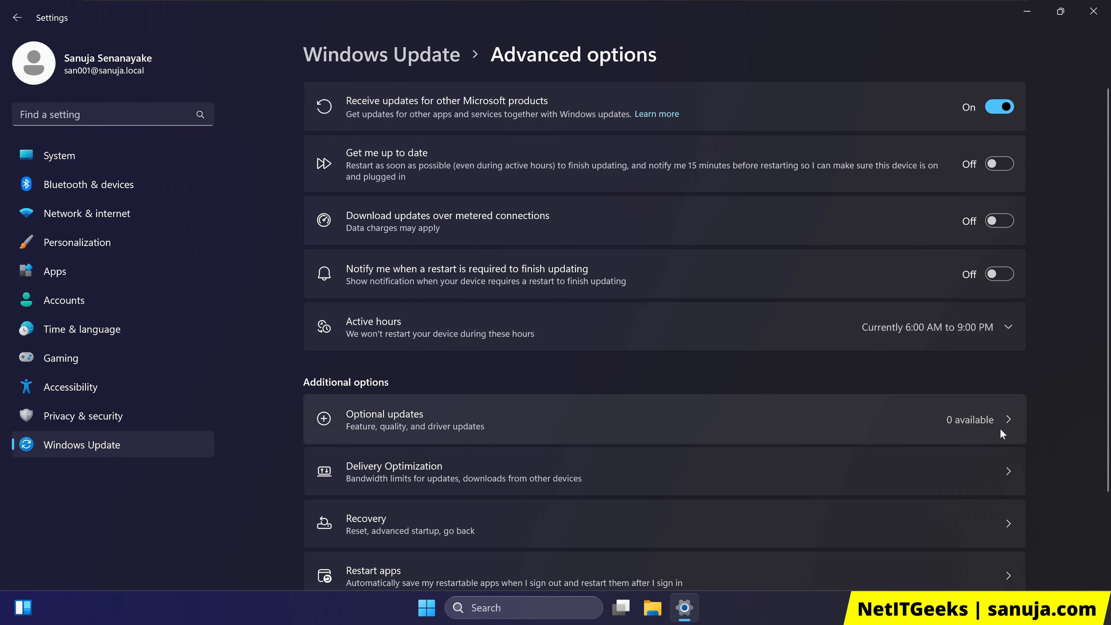
Open Delivery Optimization, review the download options' background and foreground limits and bandwidth limit choices, and collapse them.
scroll(1000, 427, down, 2)
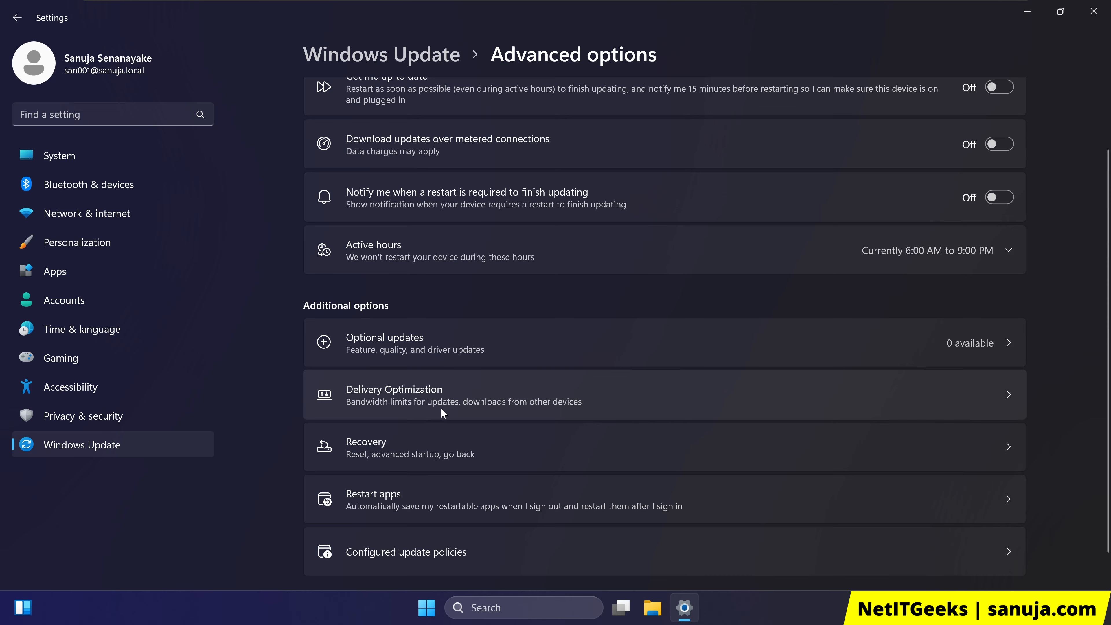
click(871, 390)
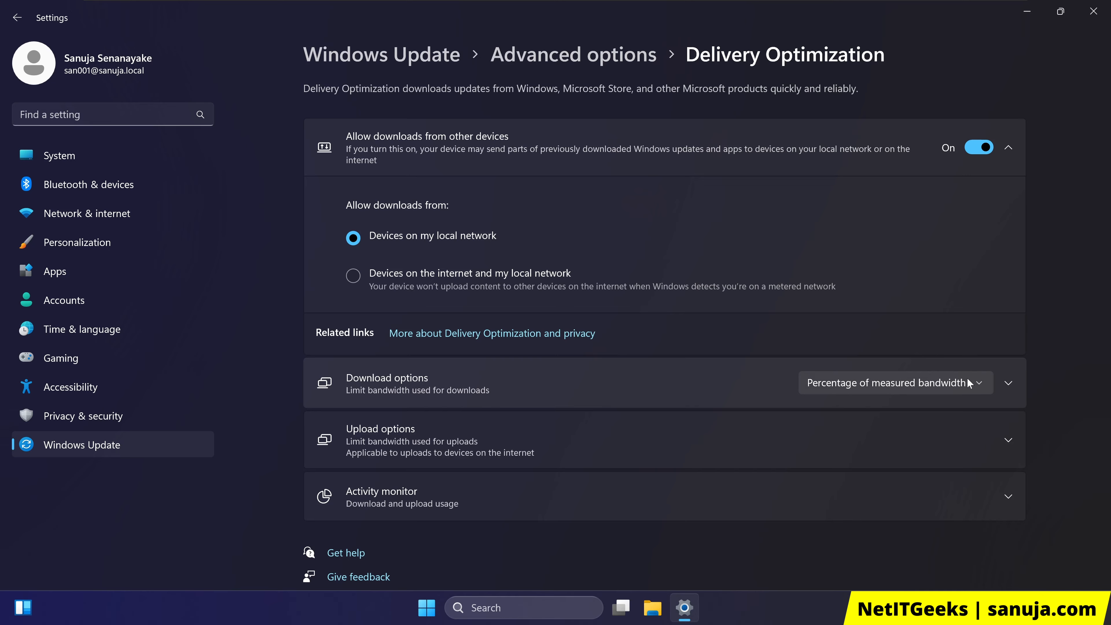
click(1008, 384)
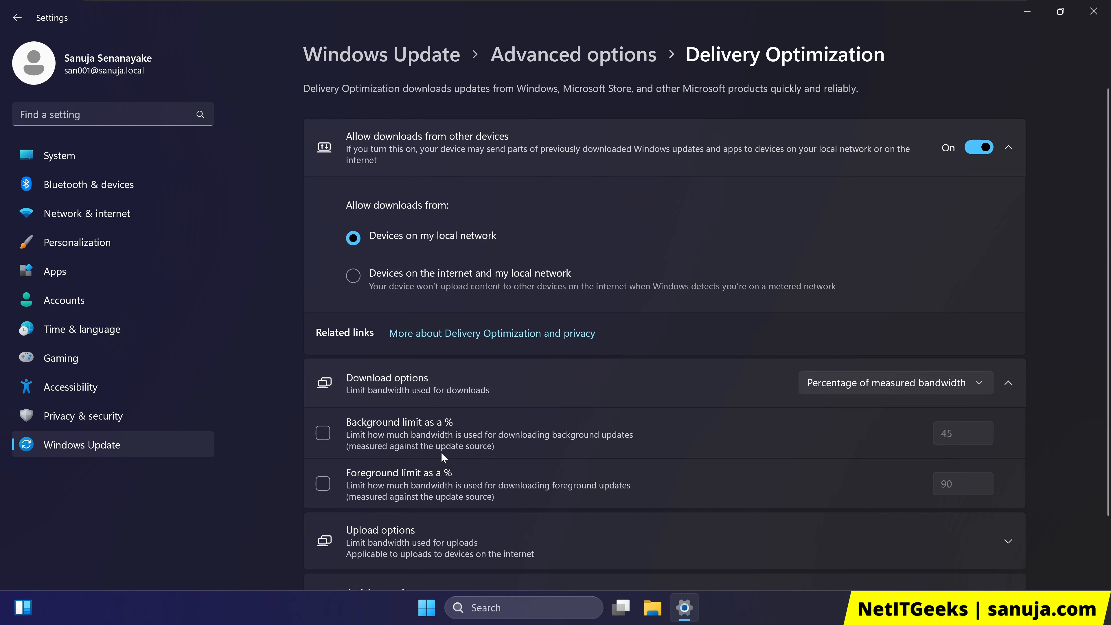
scroll(496, 477, down, 2)
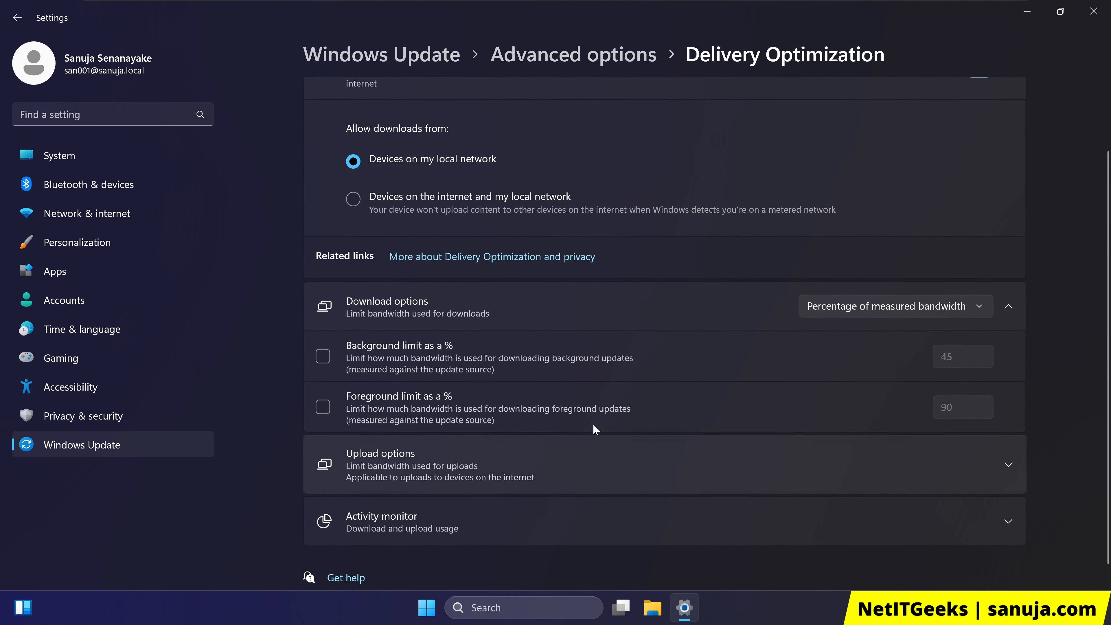
click(985, 311)
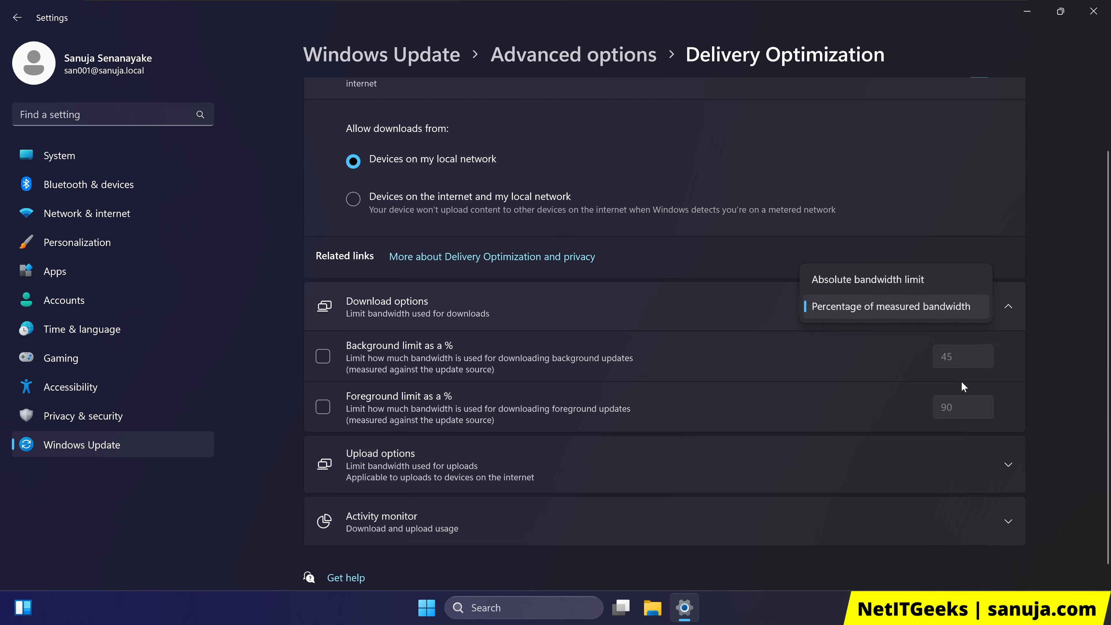
click(1051, 312)
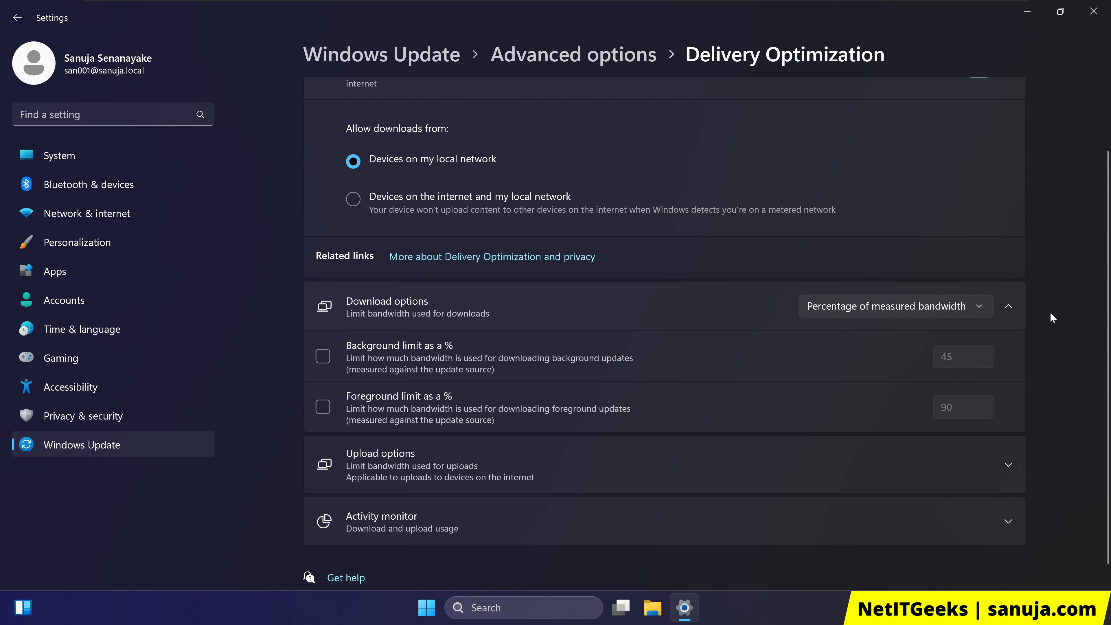
click(1010, 310)
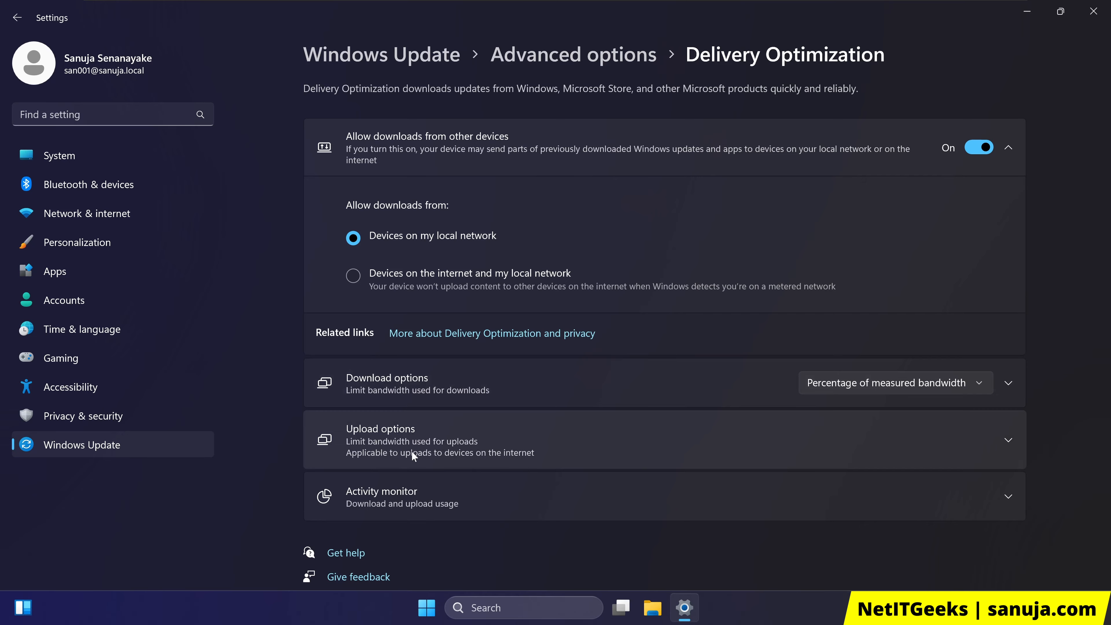
Expand the Delivery Optimization upload options, review the bandwidth and monthly upload limit settings, and collapse them.
click(478, 440)
scroll(622, 478, down, 3)
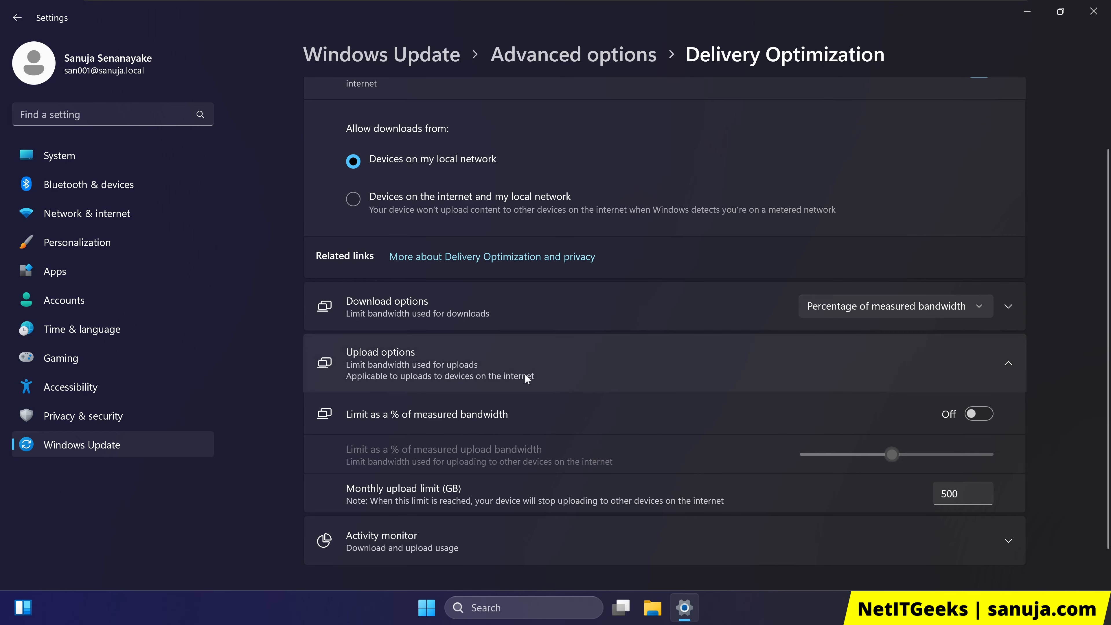
click(568, 378)
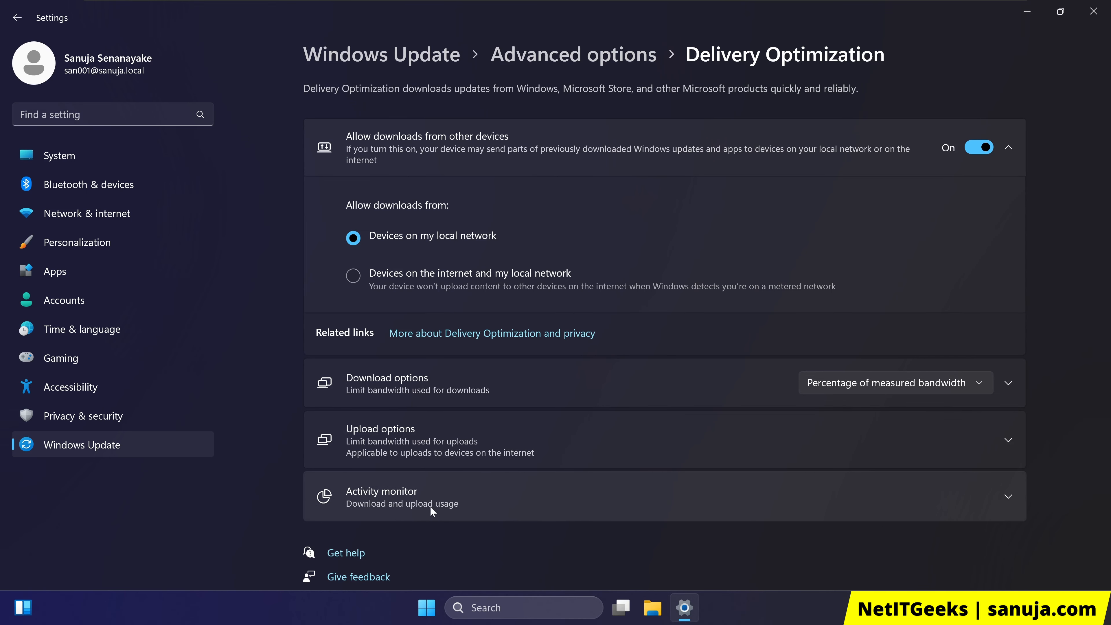
Examine the download and upload statistics in Delivery Optimization's activity monitor, and return to the advanced options.
click(948, 480)
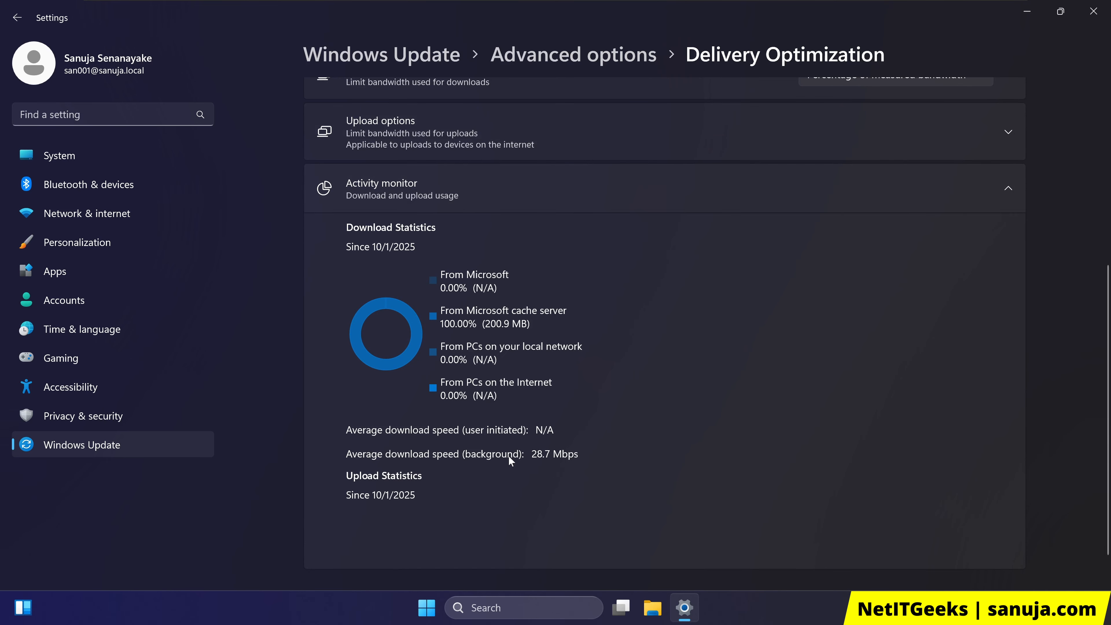
scroll(509, 455, up, 7)
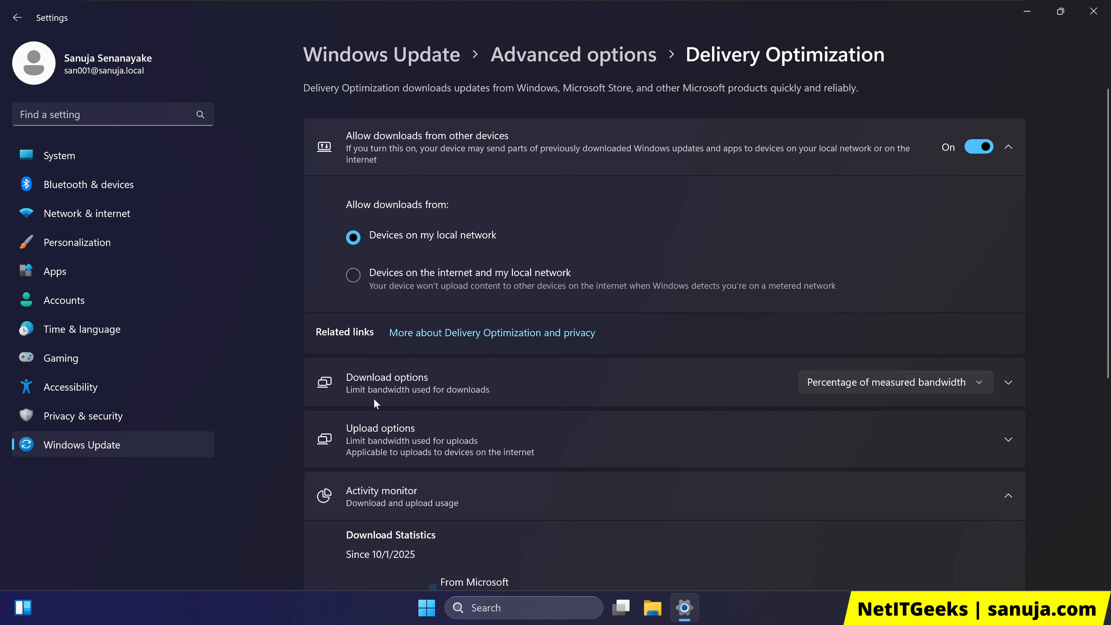
scroll(374, 397, down, 5)
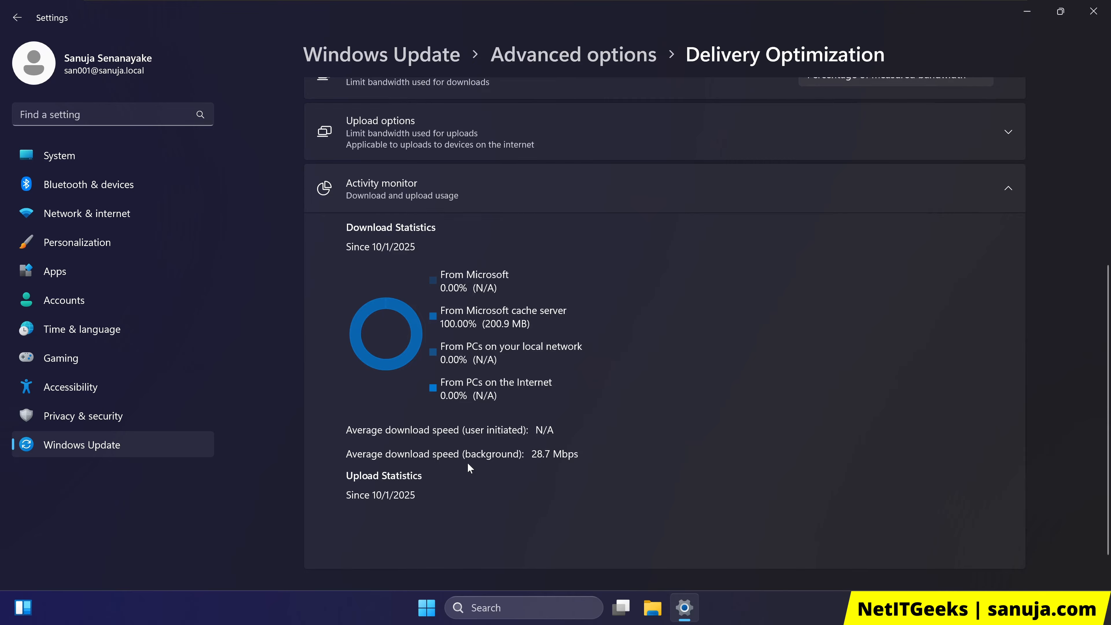
scroll(473, 466, up, 4)
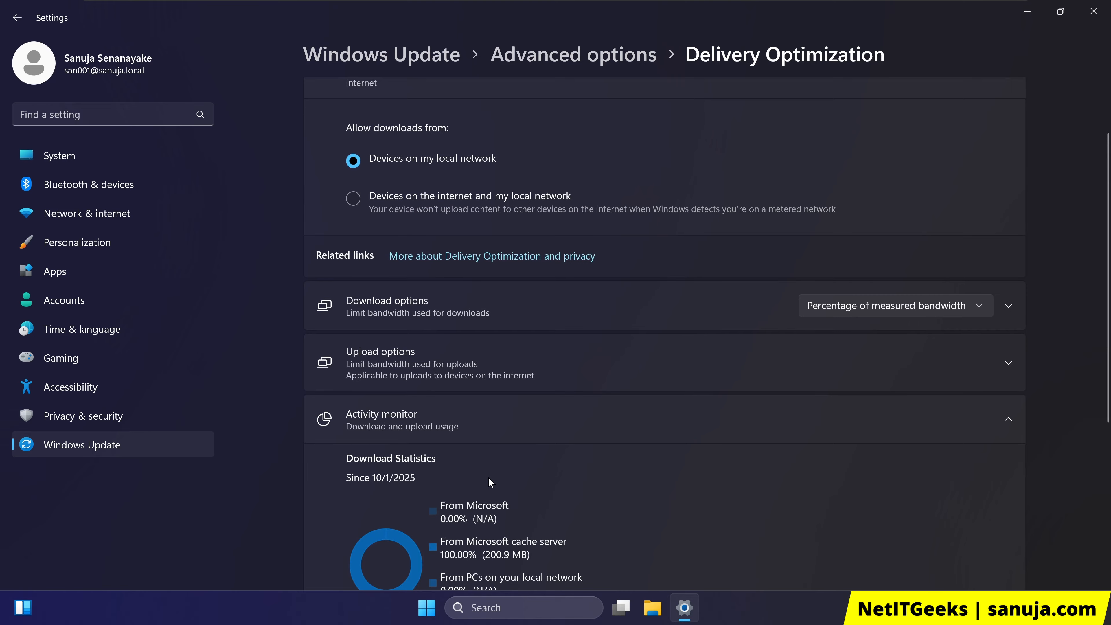
click(593, 57)
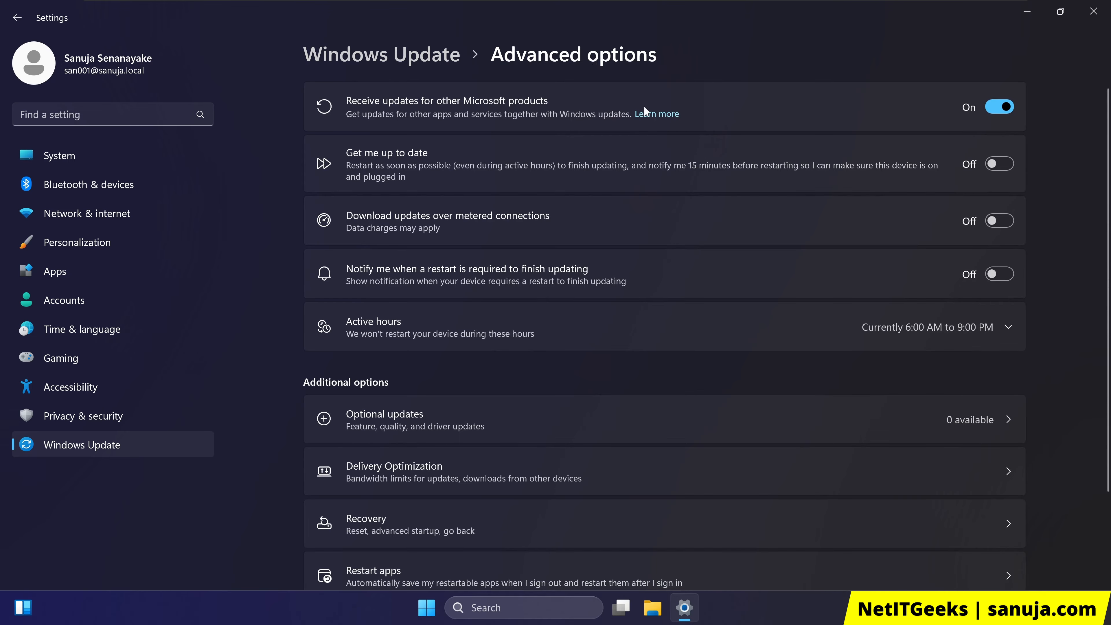
Look over the Recovery page and the sign-in options reached through Restart apps, returning to the advanced options after each.
scroll(613, 460, down, 2)
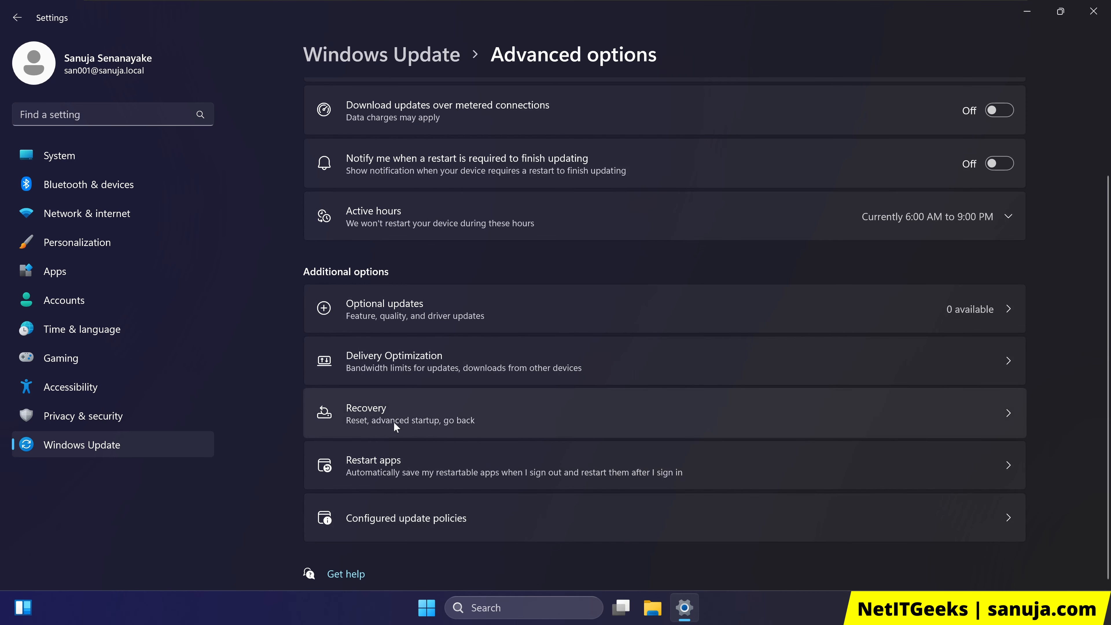
click(588, 418)
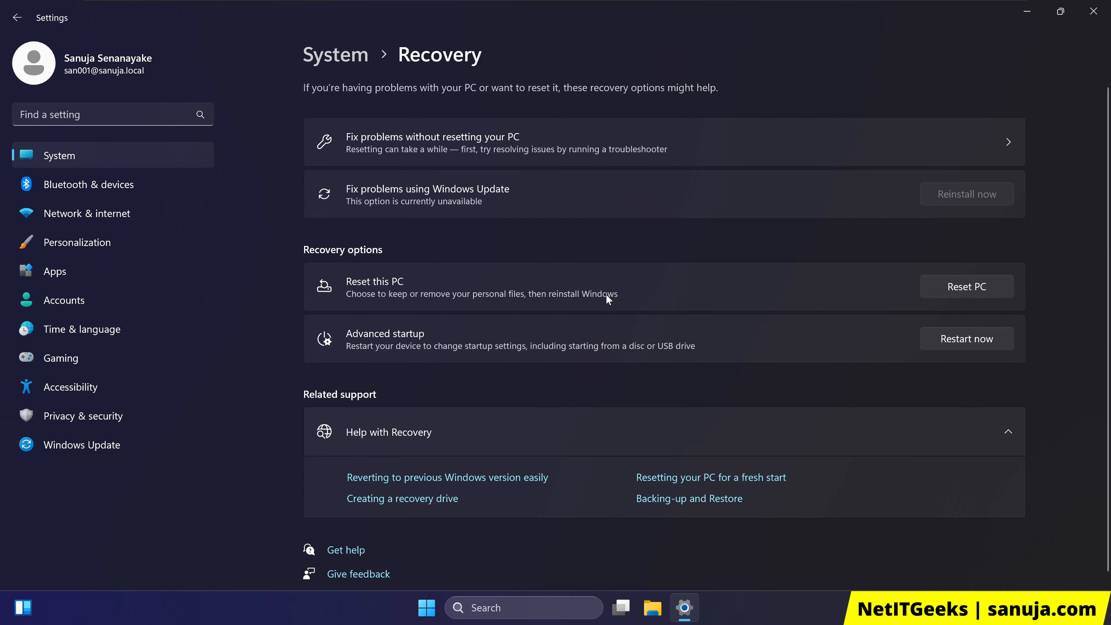
key(alt+Left)
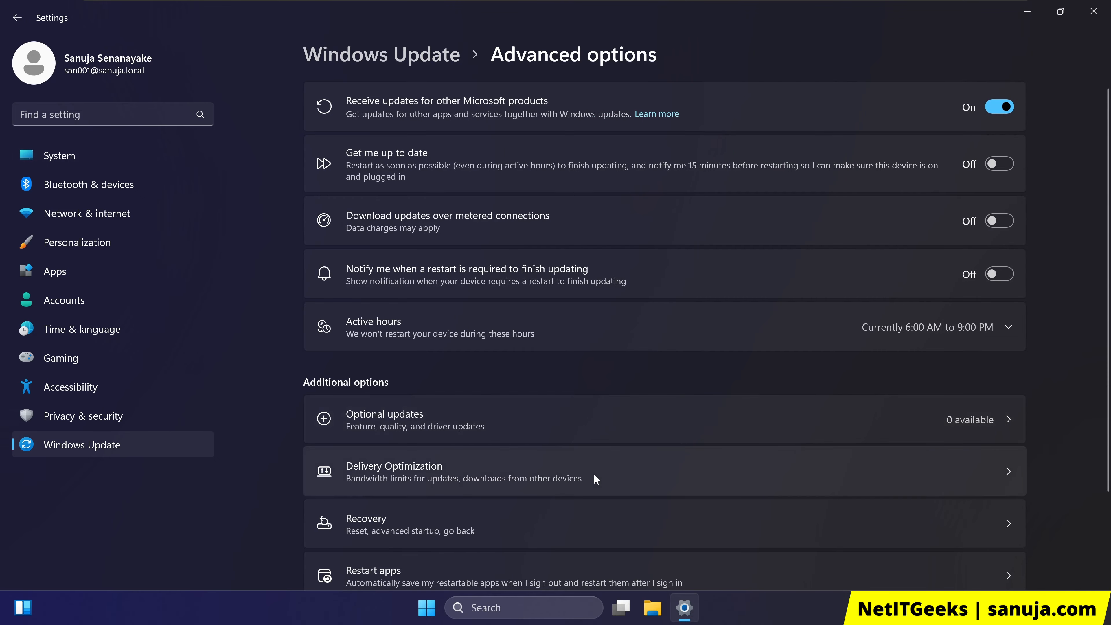
scroll(594, 473, down, 2)
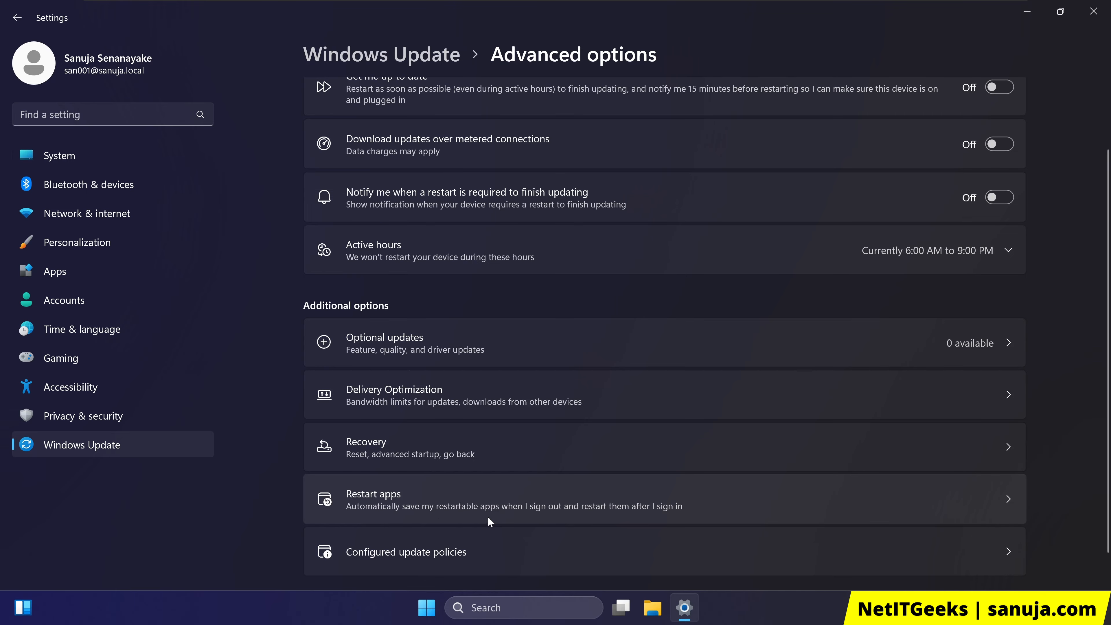
click(558, 499)
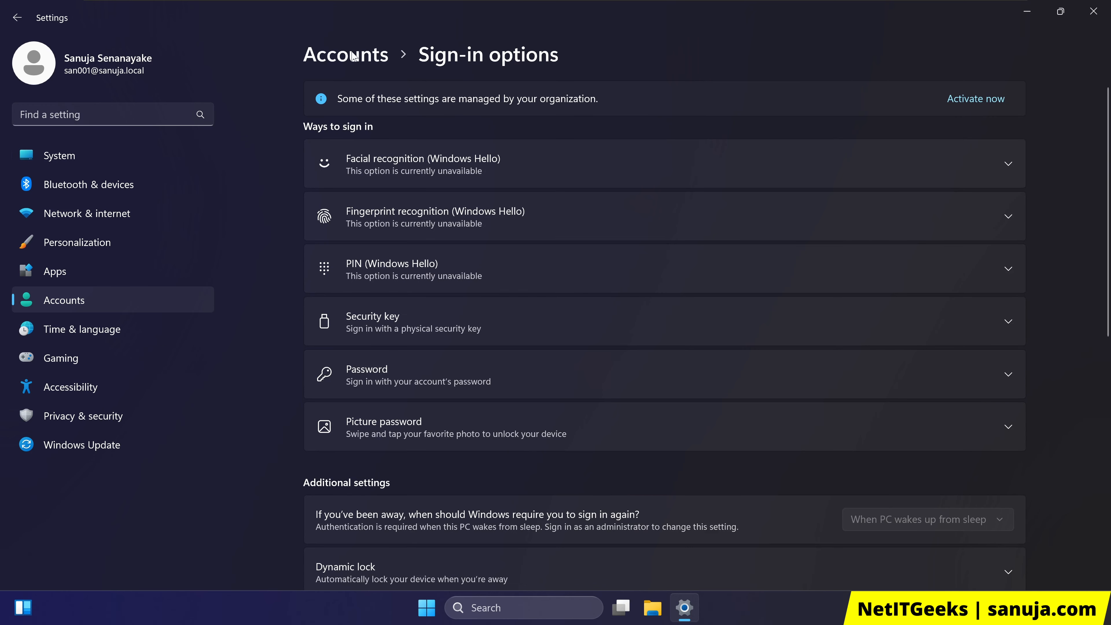
key(alt+Left)
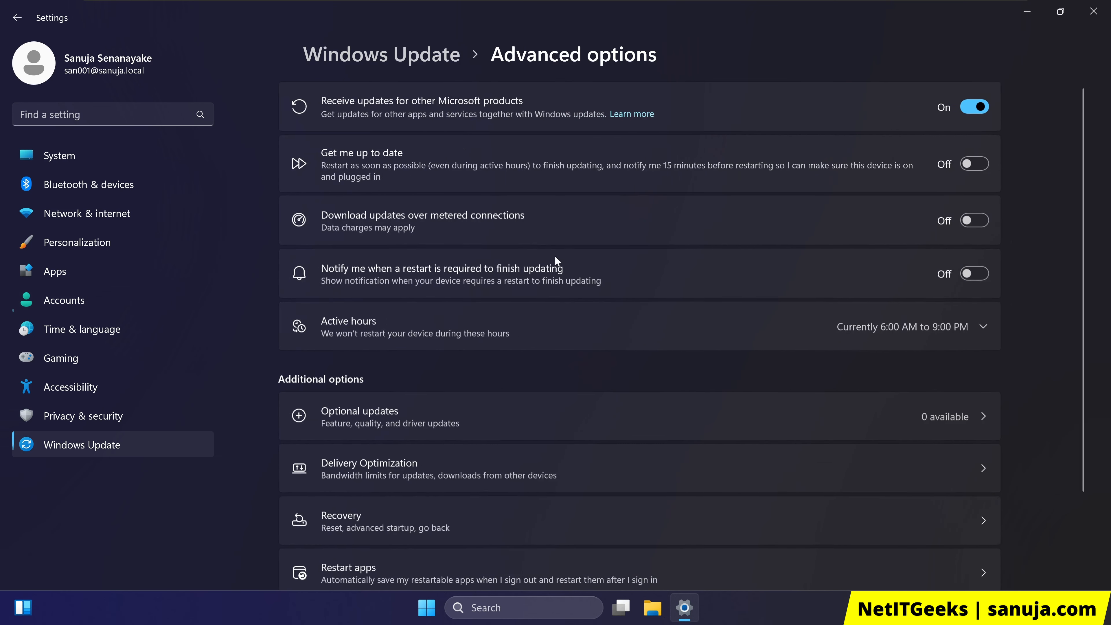
Check the configured update policies on the device and go back to the main Windows Update page.
scroll(597, 481, down, 3)
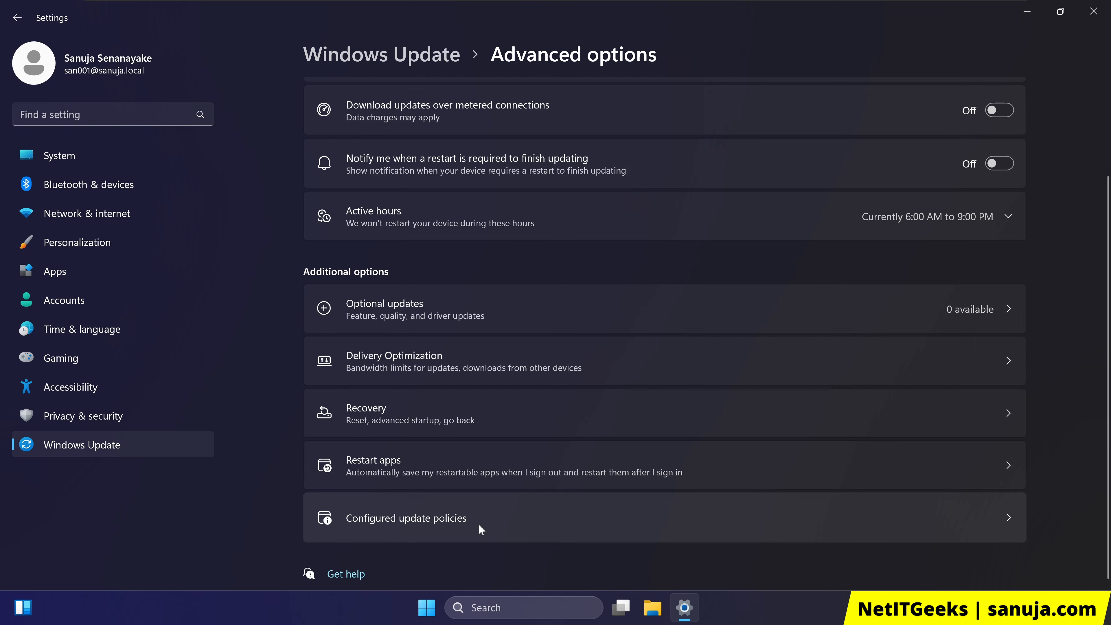
click(515, 524)
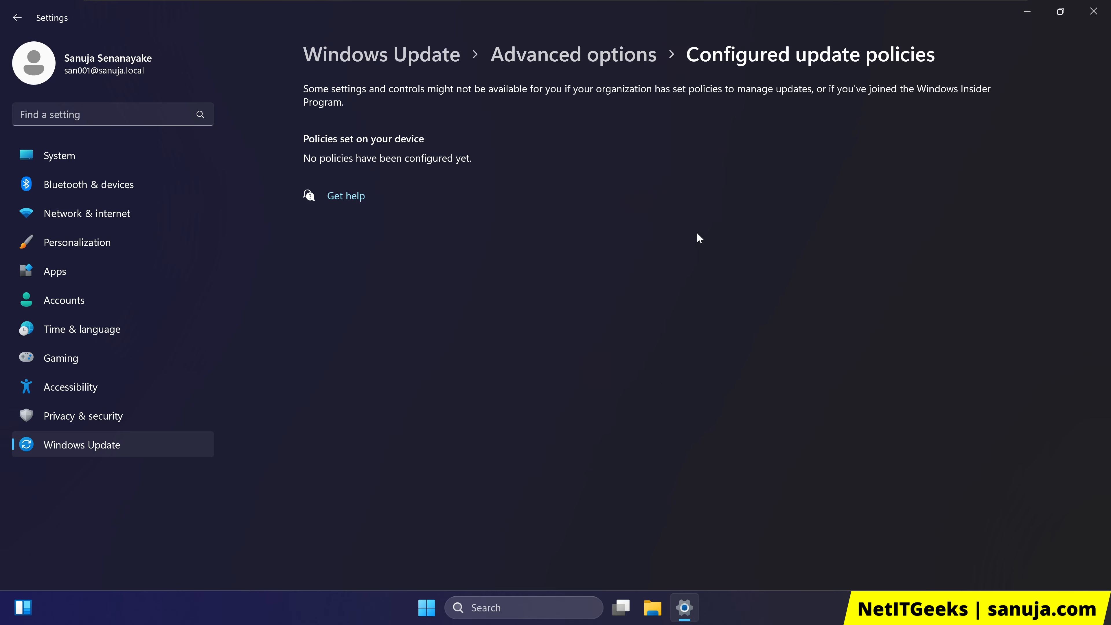
key(alt+Left)
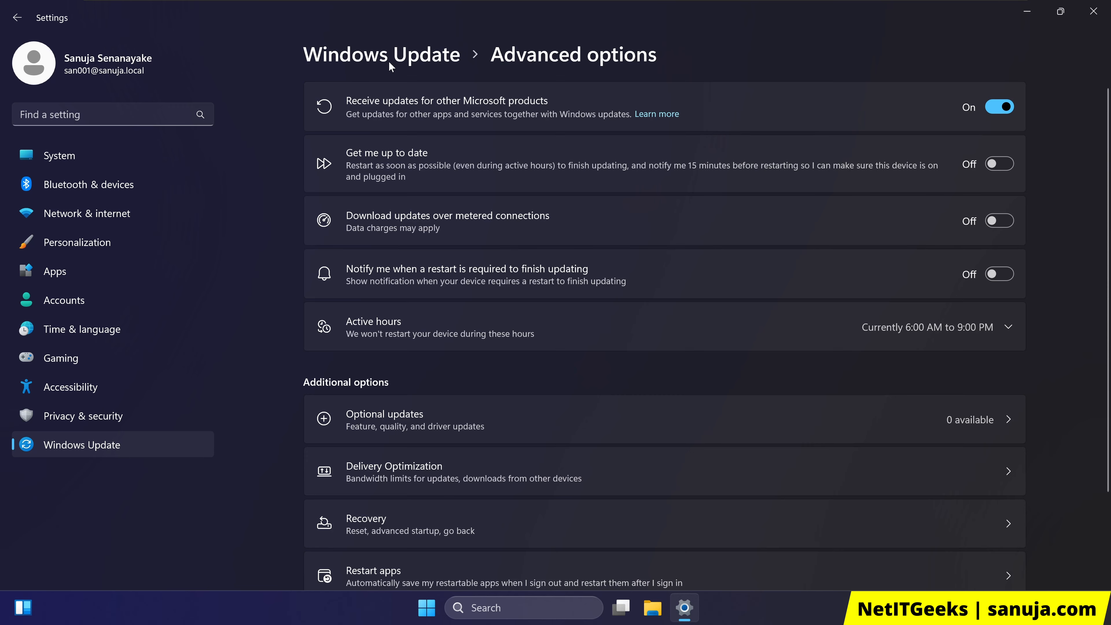
click(407, 61)
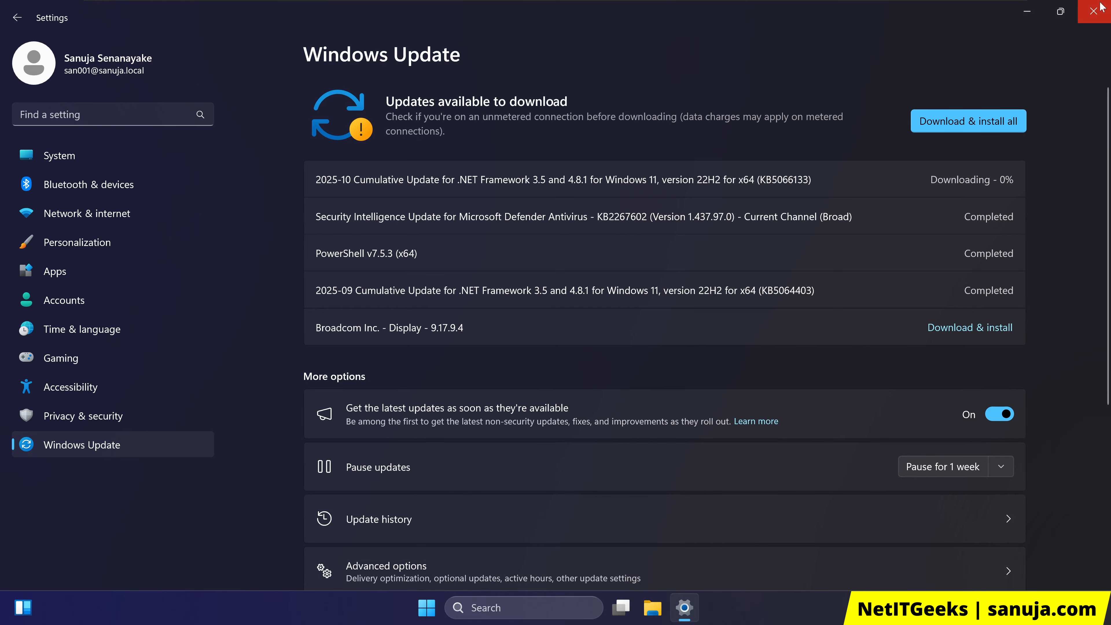
Close Settings, reopen it from Start, and open the Windows Update page again.
click(1094, 11)
click(442, 607)
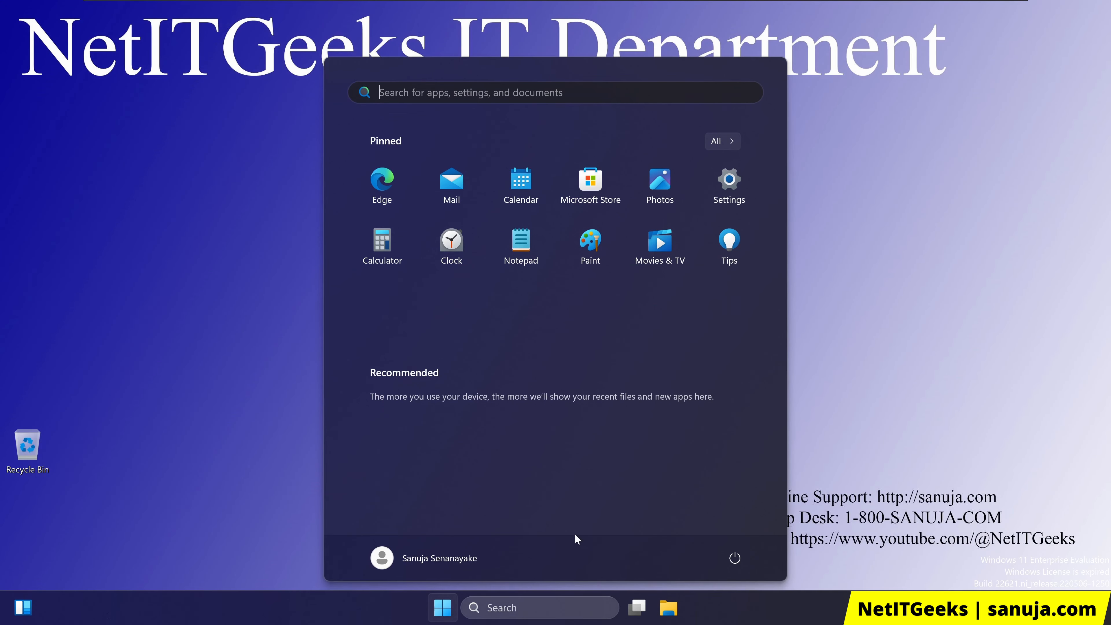
click(733, 202)
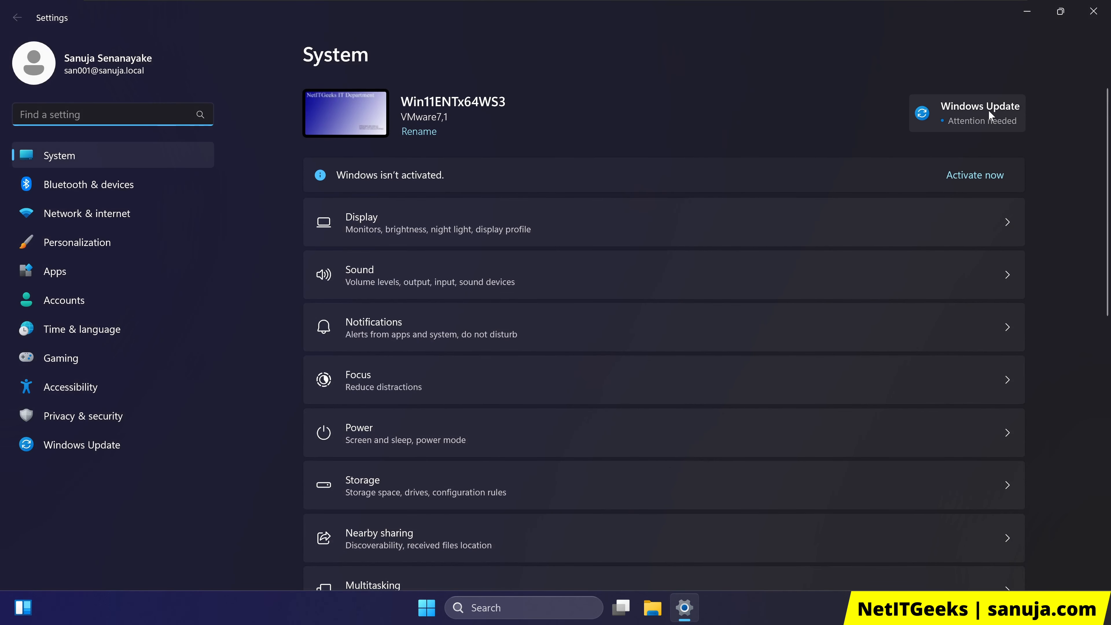
click(989, 111)
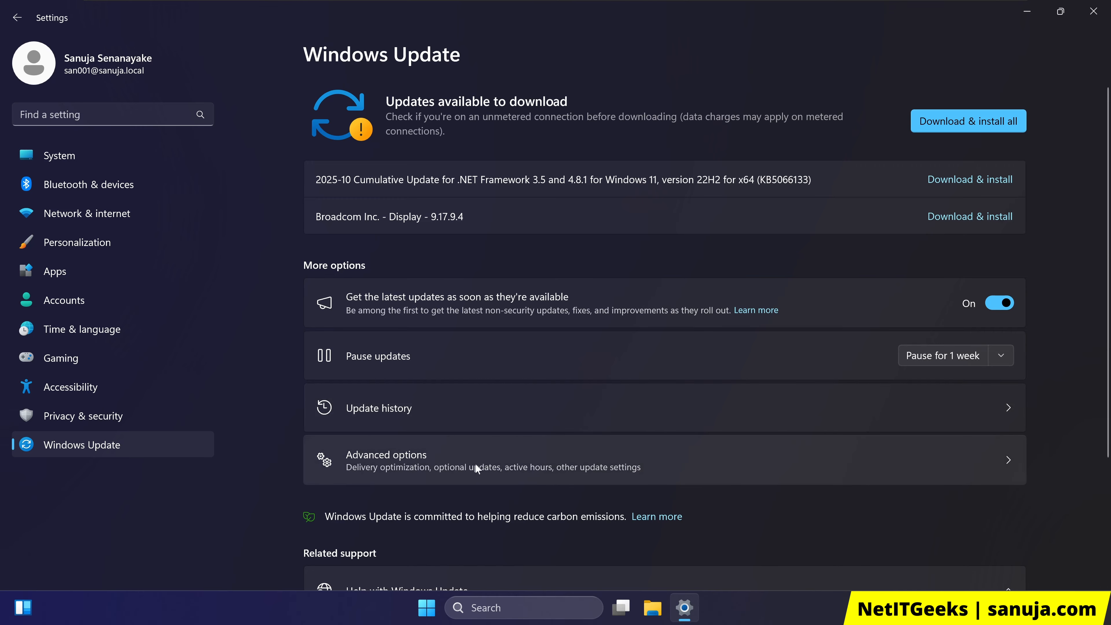
Recheck the optional updates page and the Delivery Optimization page under Windows Update's advanced options.
click(446, 468)
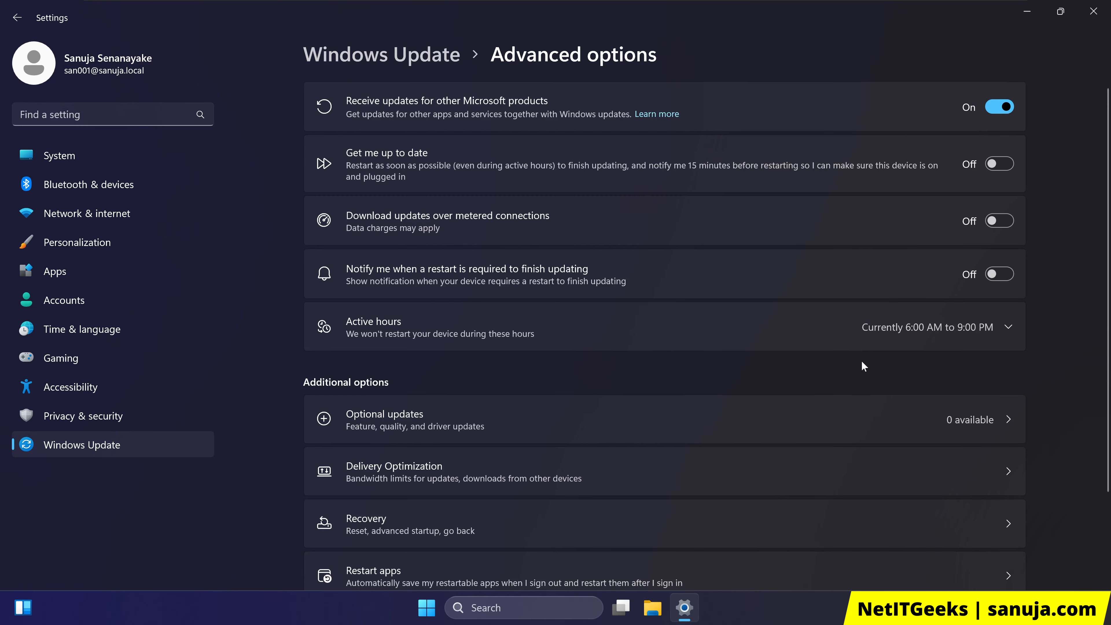
click(342, 419)
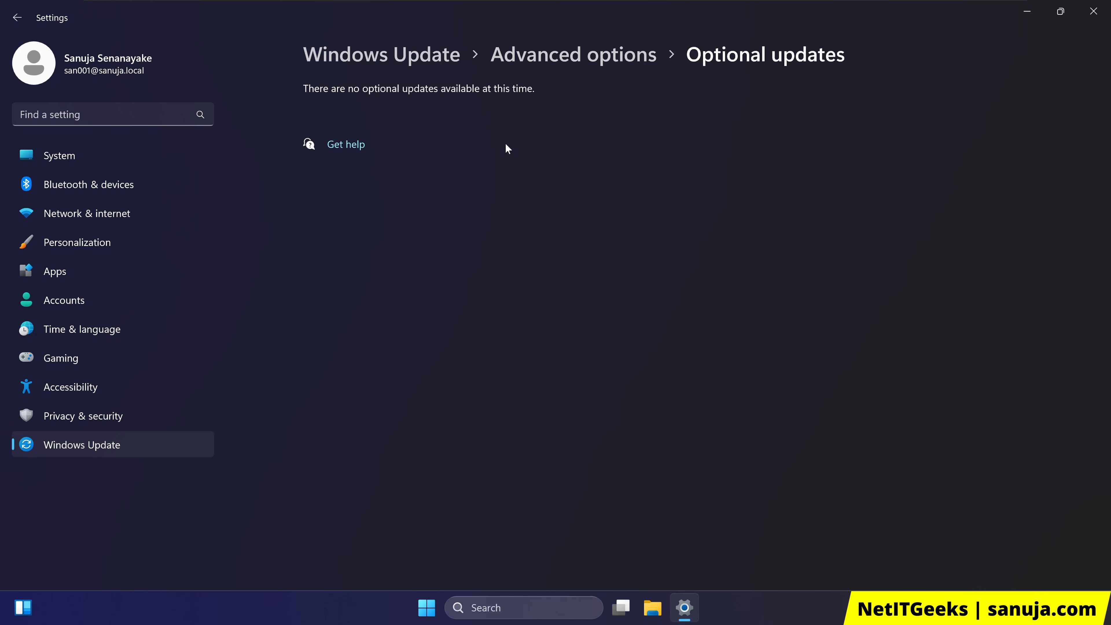
key(alt+Left)
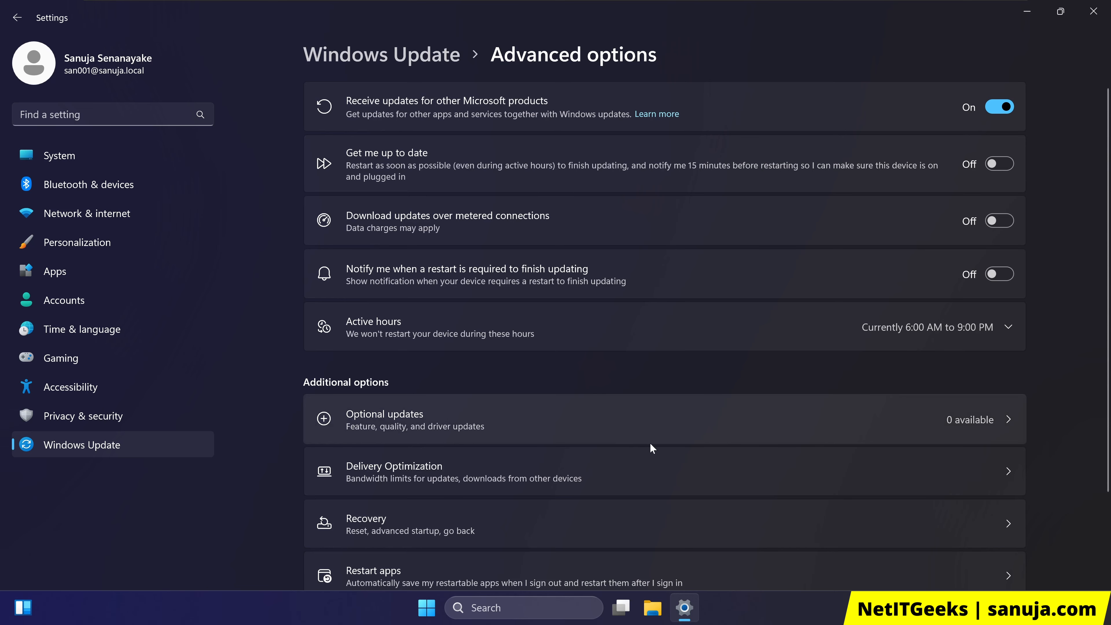
scroll(651, 443, down, 2)
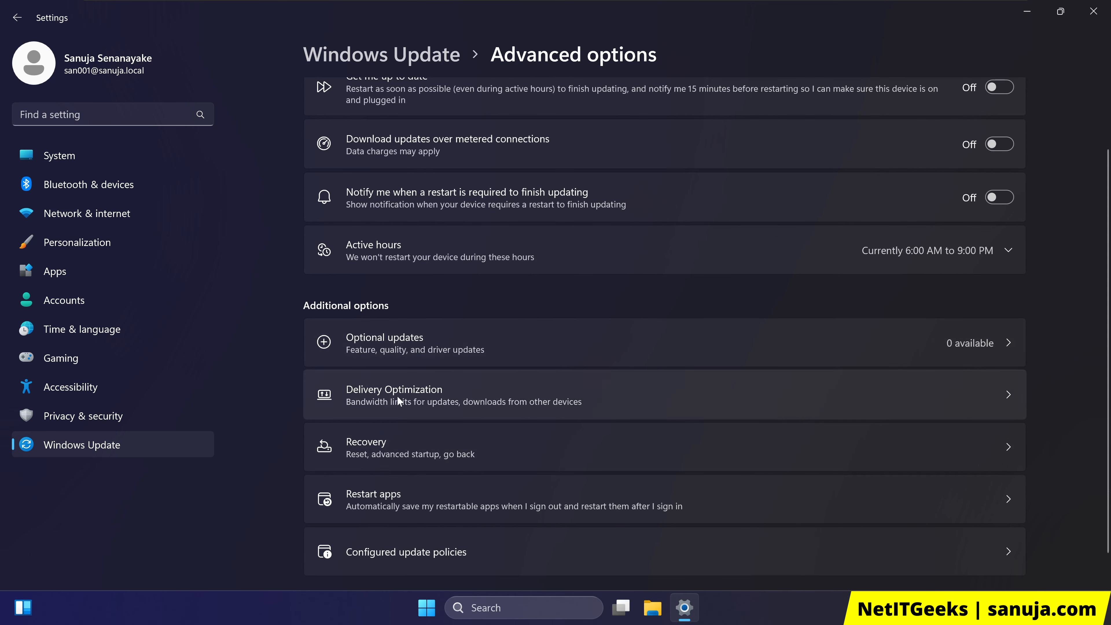
click(486, 406)
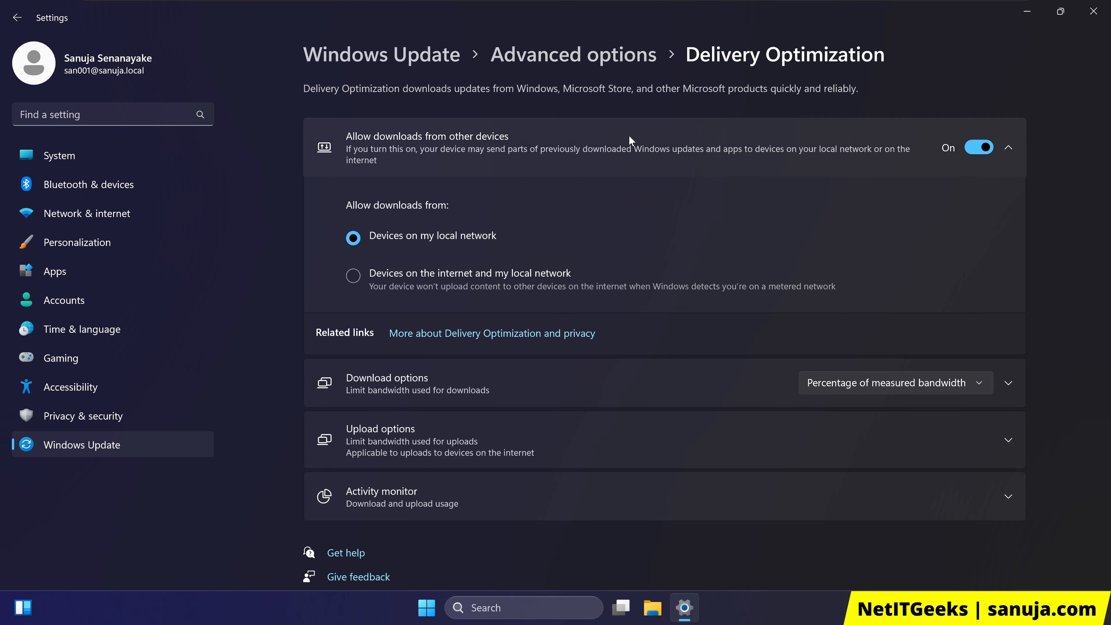
Return to the main Windows Update page and start downloading and installing all available updates.
click(413, 59)
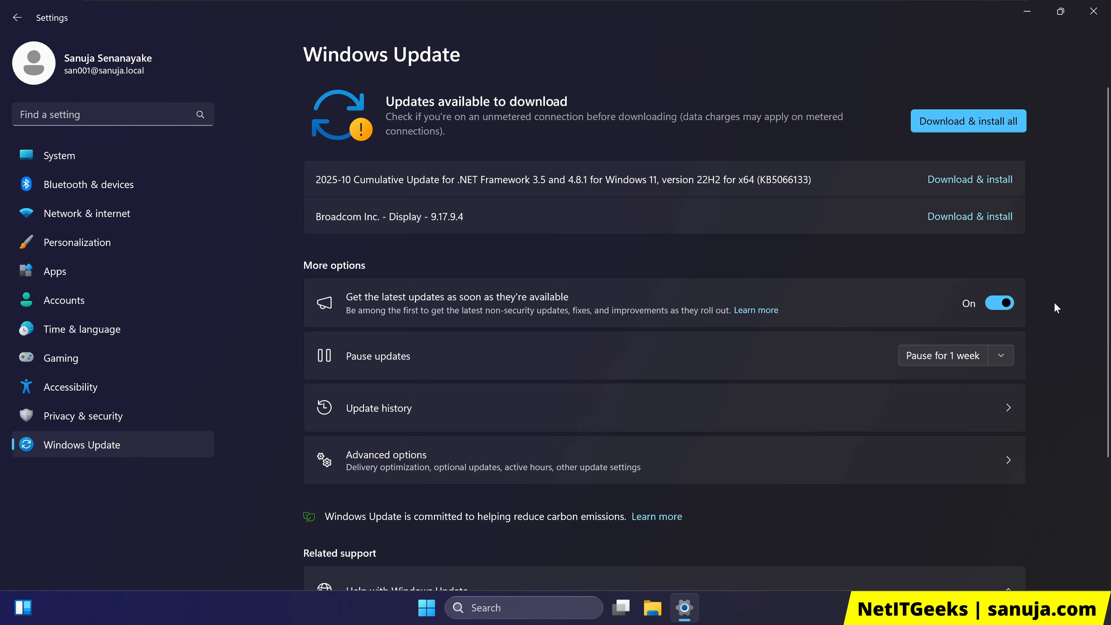
click(975, 129)
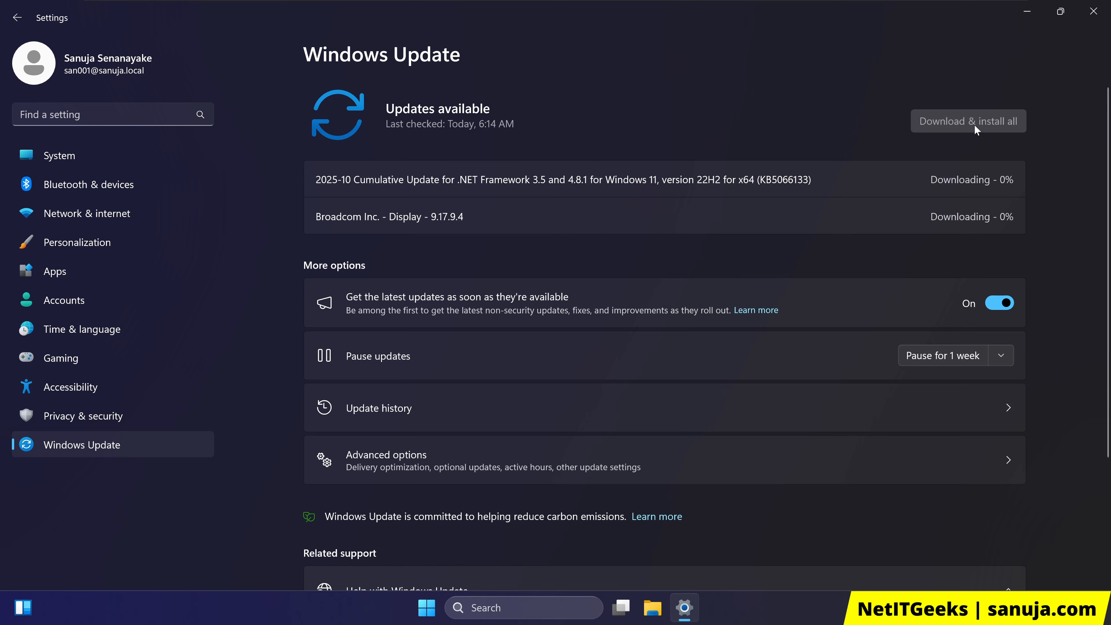